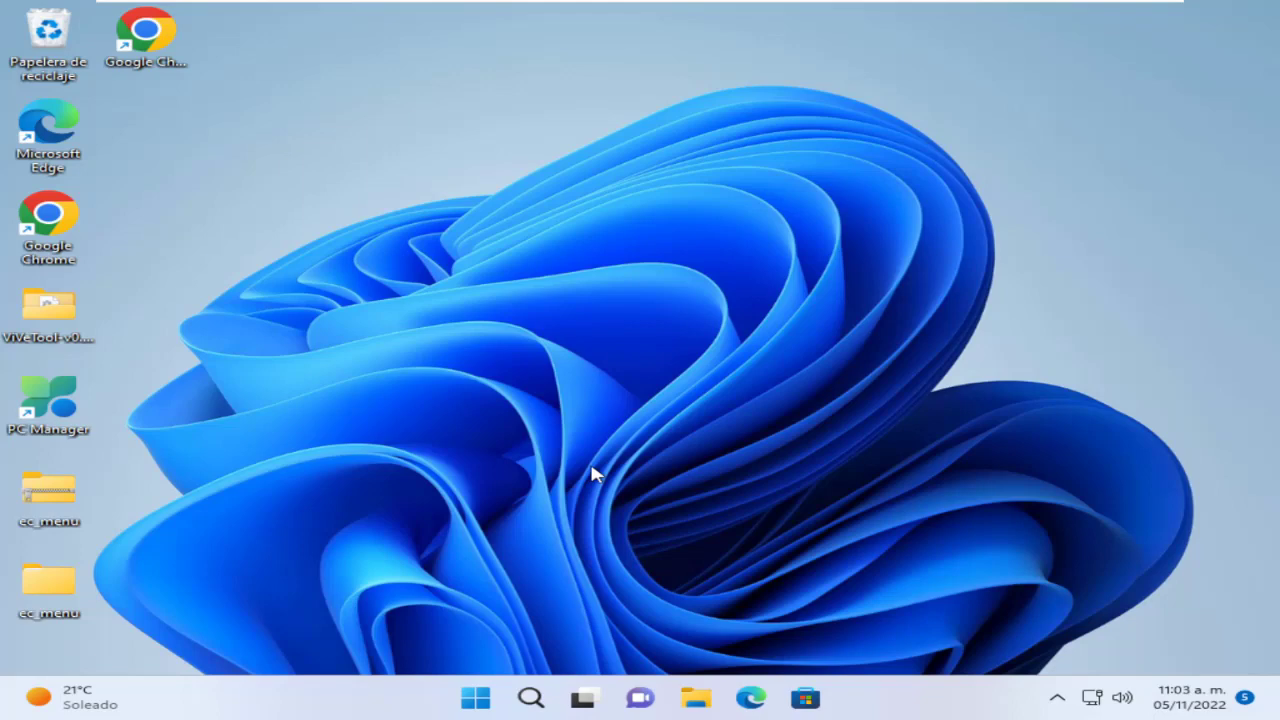
- Open the Windows Services console by running services.msc
{"action": "key", "text": "super+r"}
{"action": "key", "text": "Return"}
{"action": "key", "text": "super+r"}
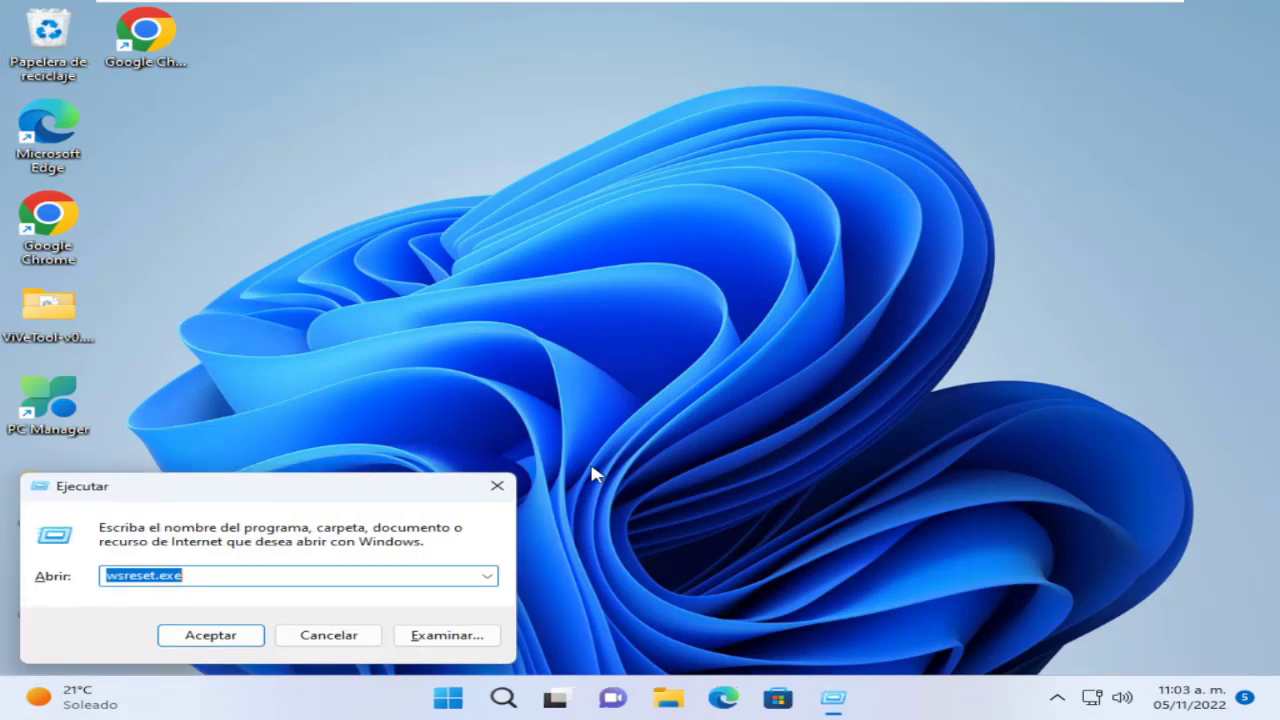
{"action": "type", "text": "ser"}
{"action": "key", "text": "Down"}
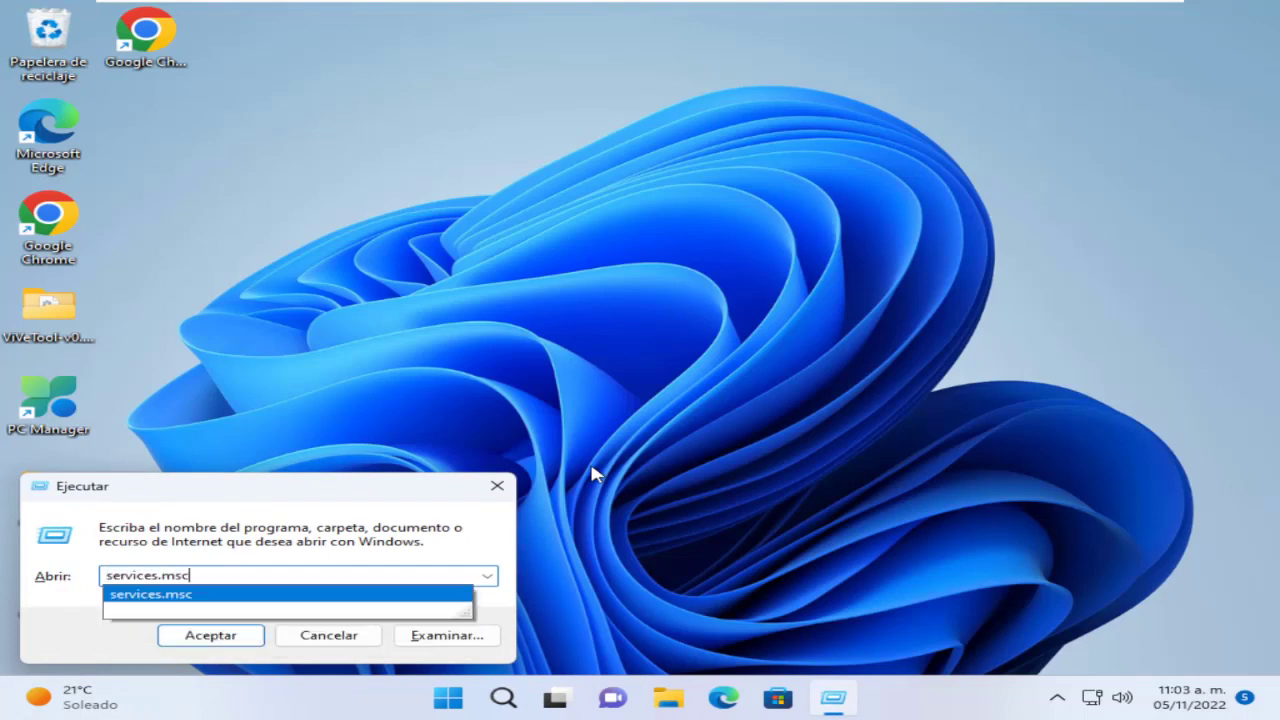
{"action": "key", "text": "Return"}
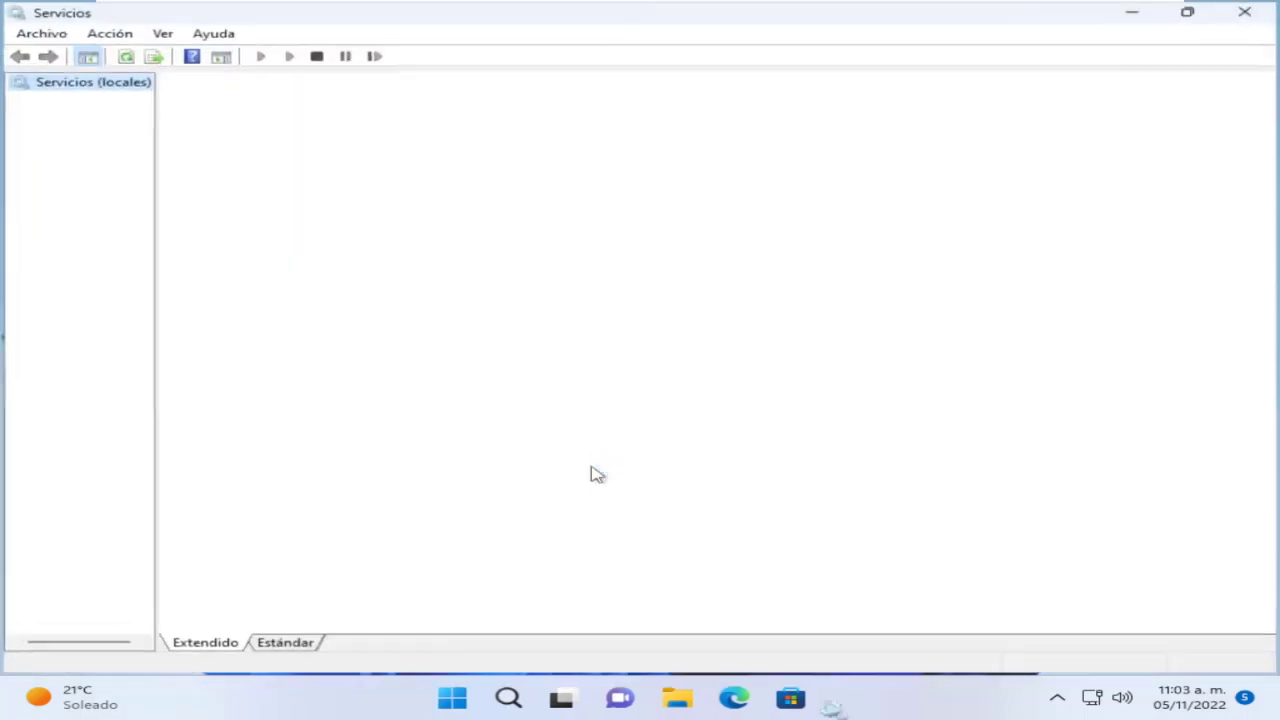
- Set the startup type of Servicio de geolocalización to Automático, apply the change and close its properties
{"action": "key", "text": "s"}
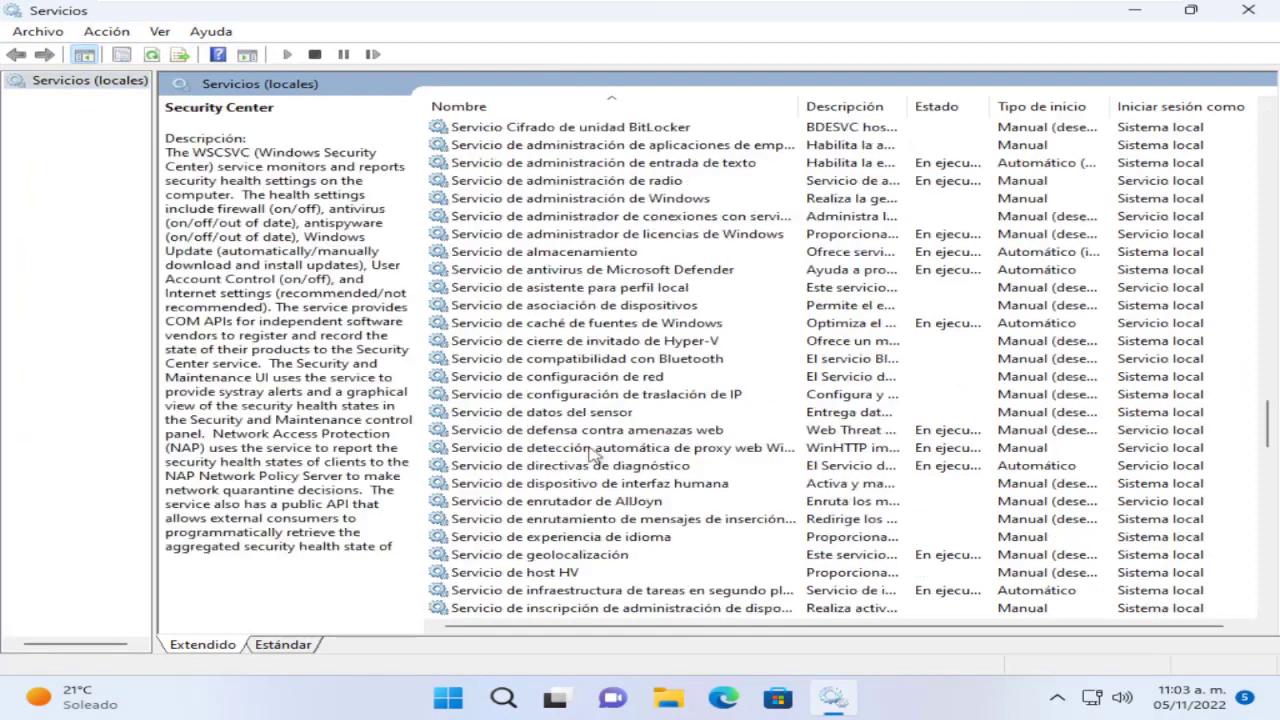
{"action": "left_click", "coordinate": [519, 560]}
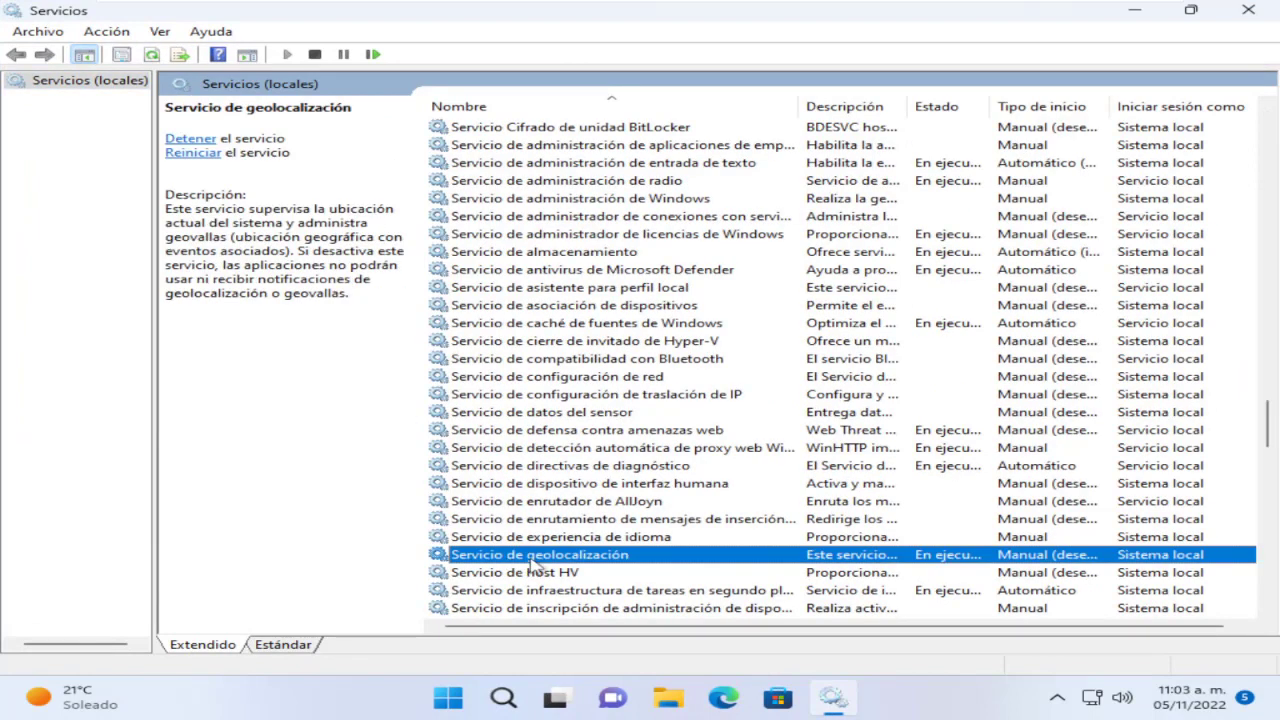
{"action": "right_click", "coordinate": [522, 556]}
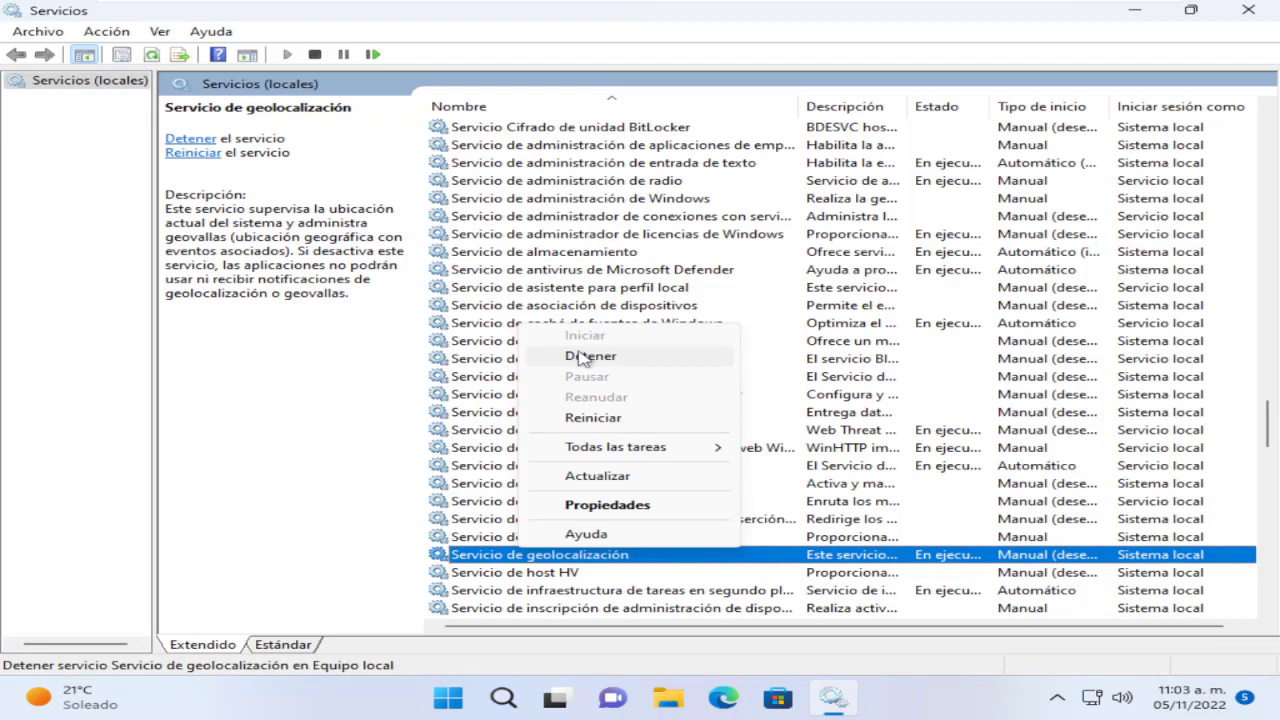
{"action": "left_click", "coordinate": [585, 507]}
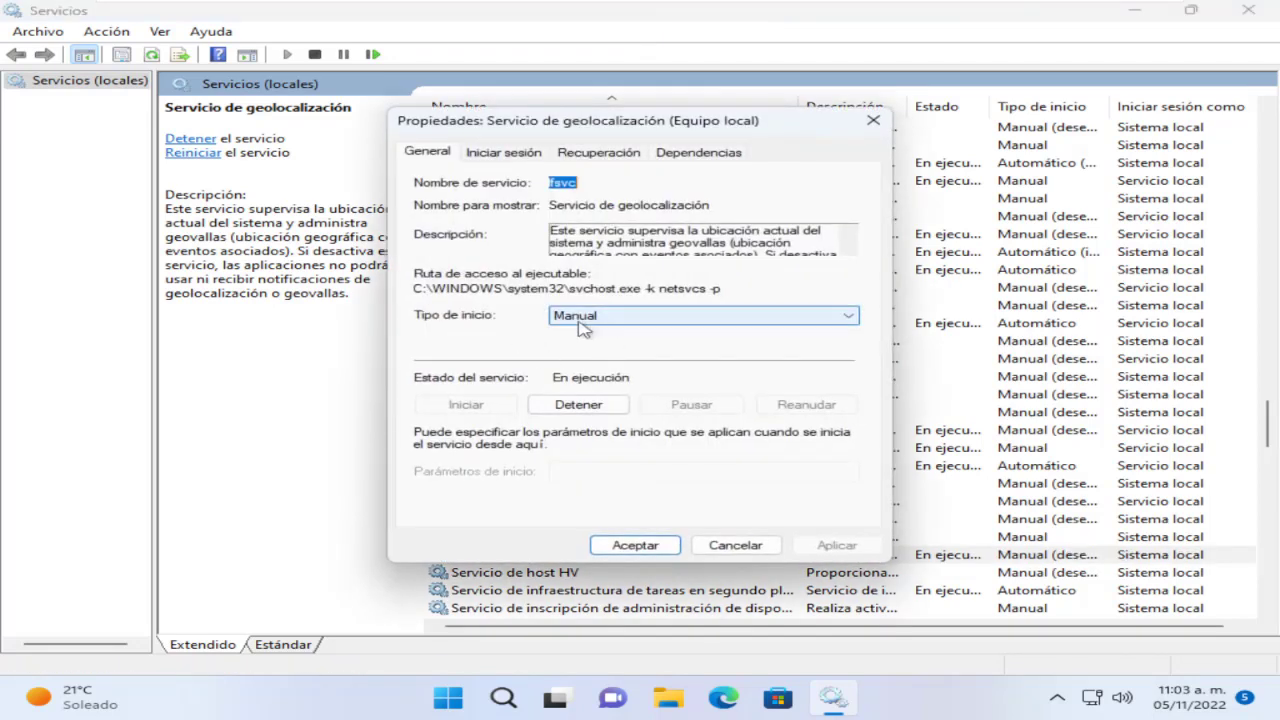
{"action": "left_click", "coordinate": [582, 316]}
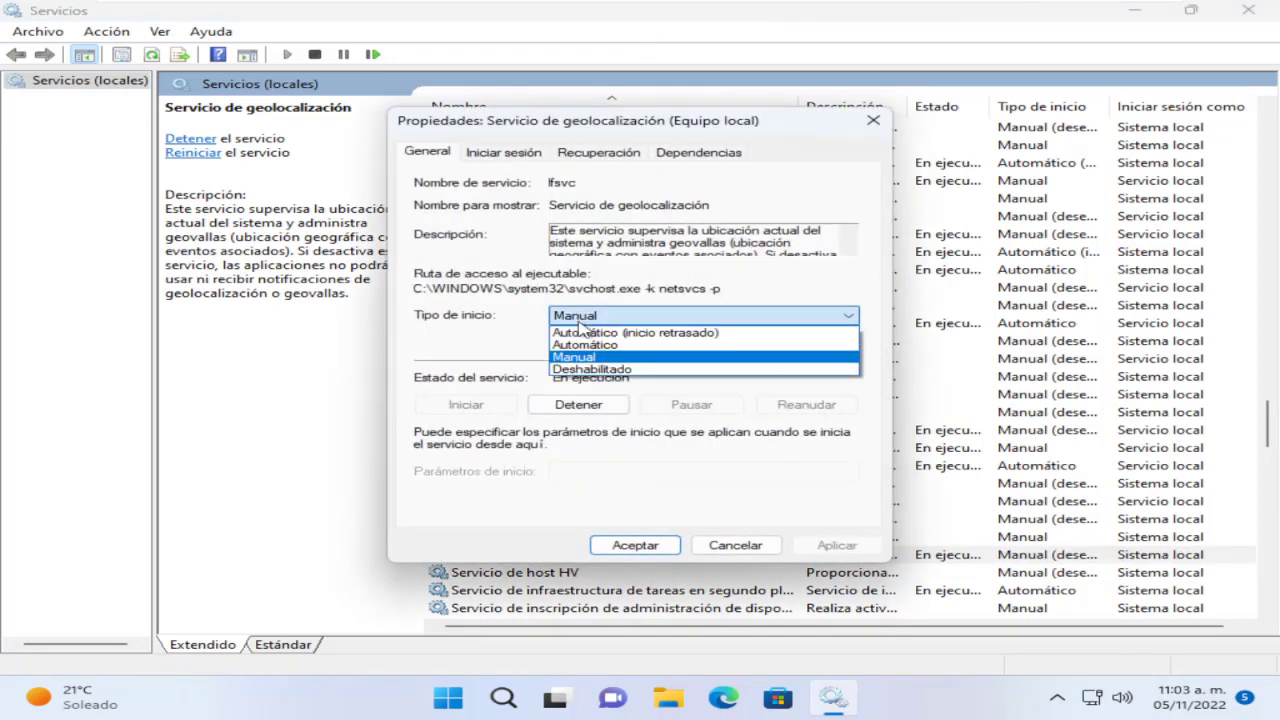
{"action": "left_click", "coordinate": [585, 344]}
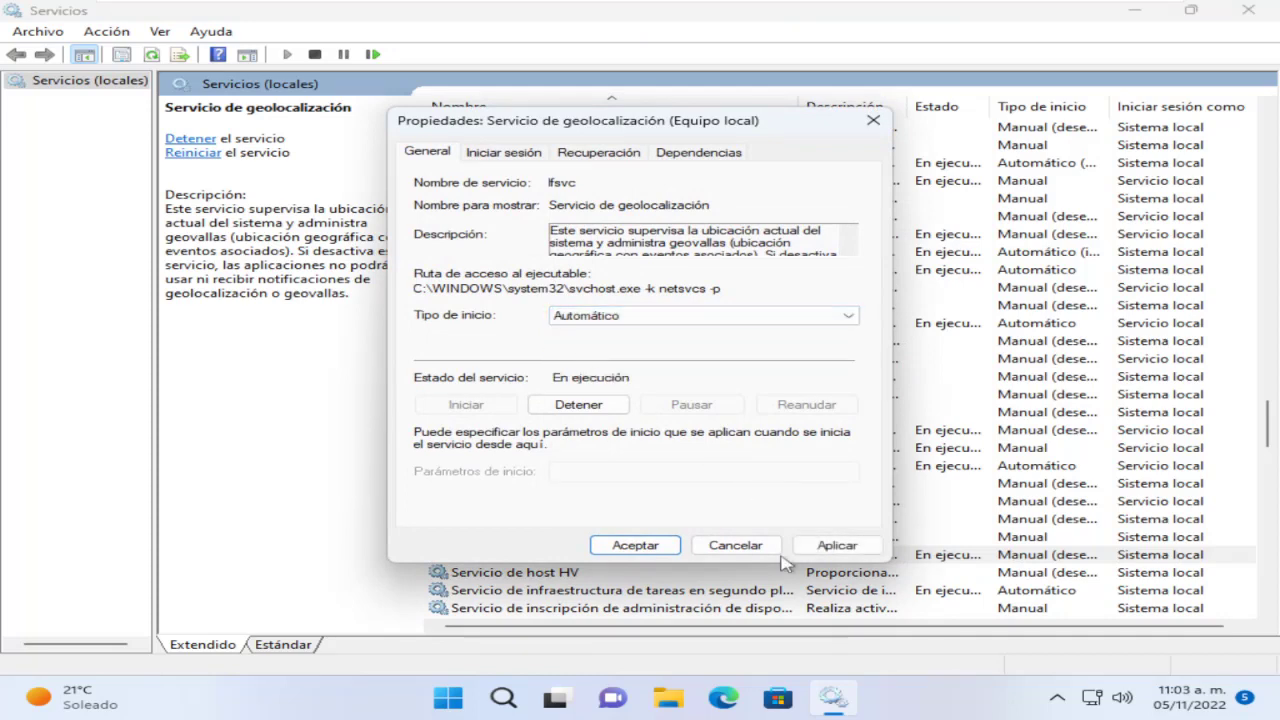
{"action": "left_click", "coordinate": [837, 547]}
{"action": "left_click", "coordinate": [613, 548]}
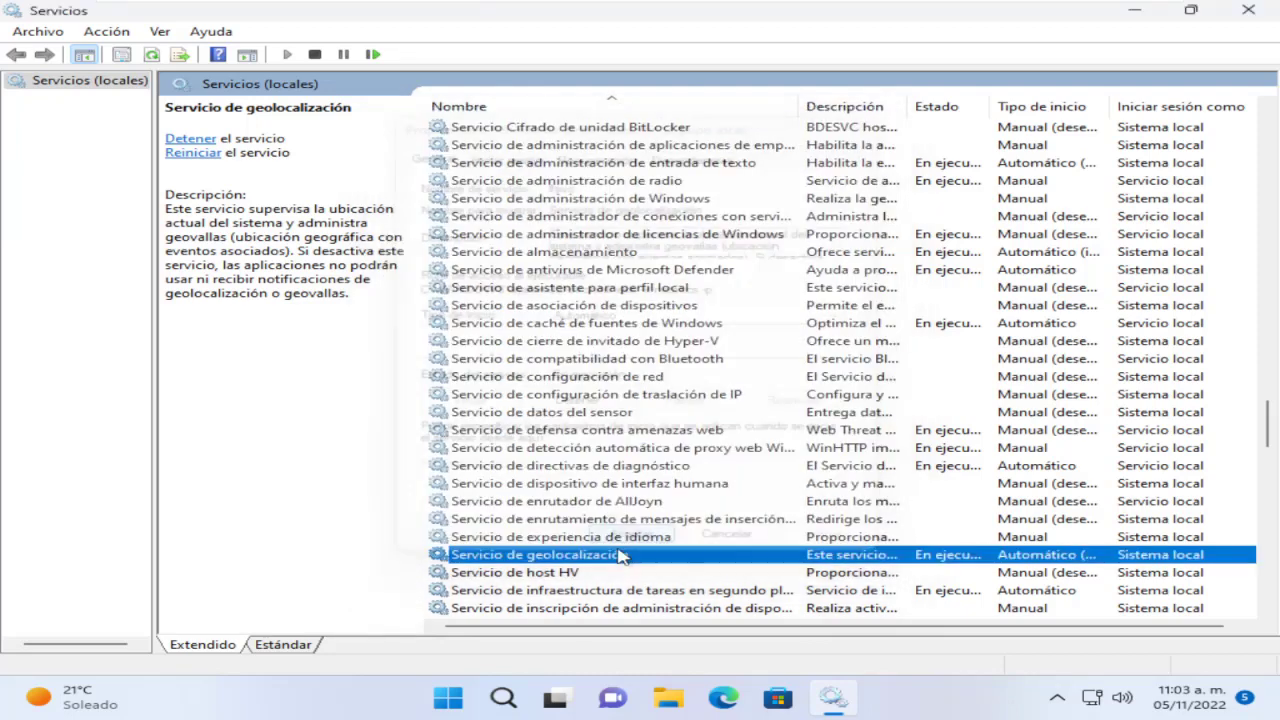
- Restart Servicio de geolocalización and close the Services console
{"action": "right_click", "coordinate": [566, 558]}
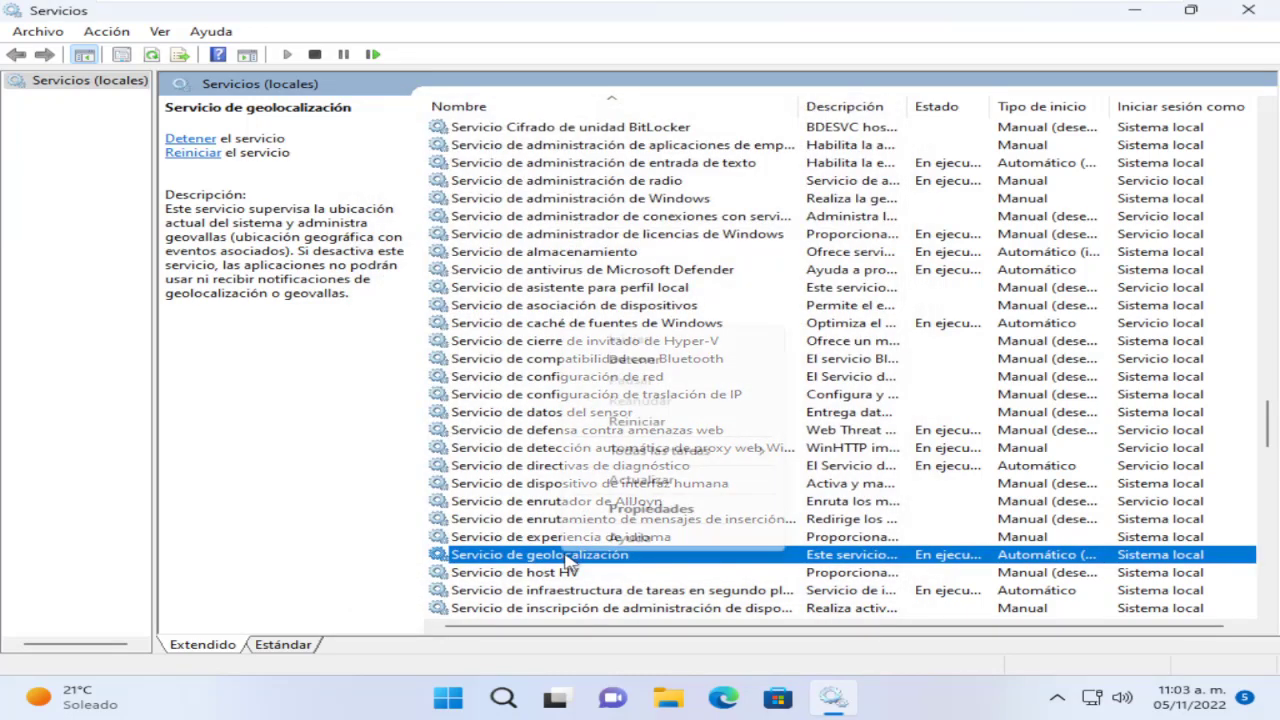
{"action": "left_click", "coordinate": [637, 423]}
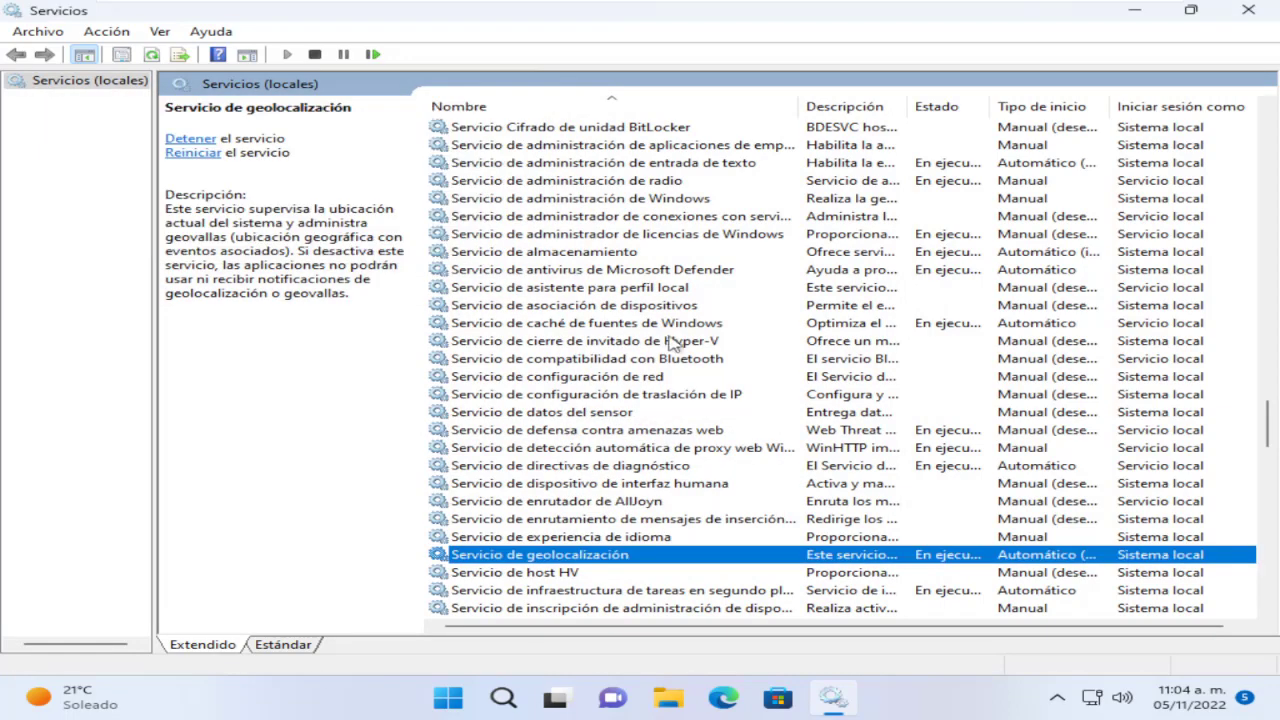
{"action": "left_click", "coordinate": [1248, 10]}
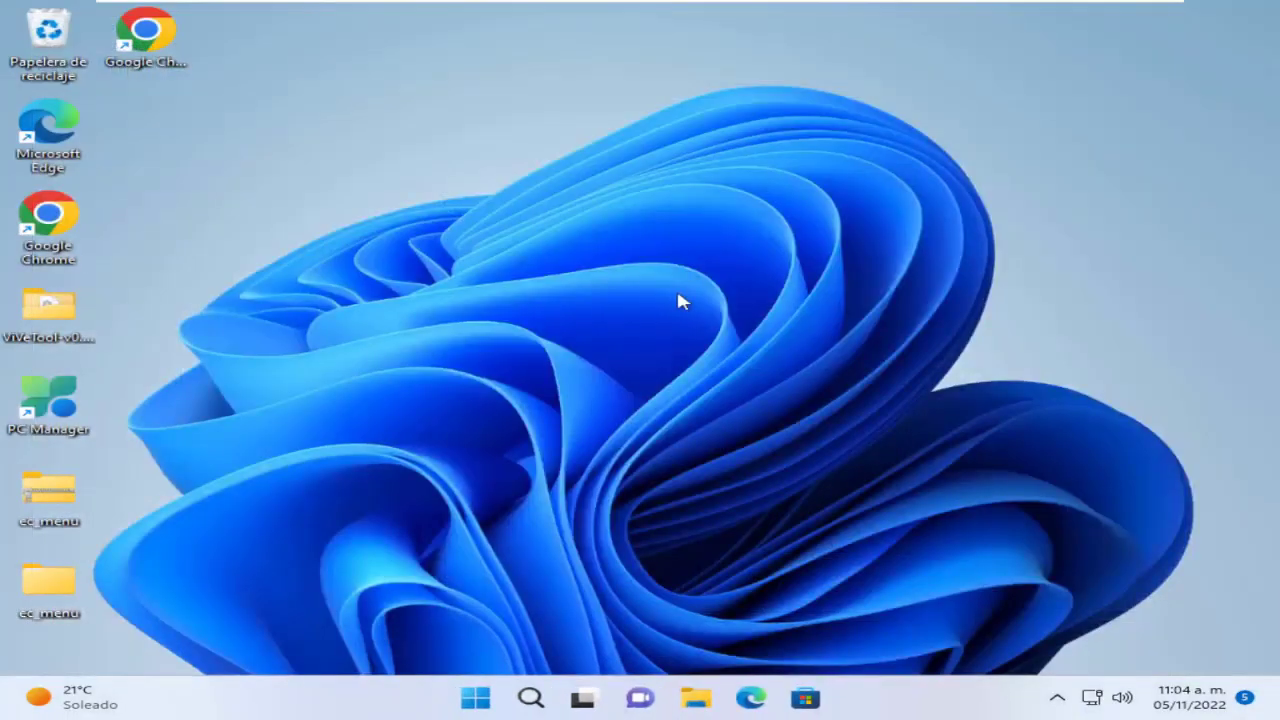
- Run the maintenance tasks troubleshooter from Solución de problemas in the Control Panel, and close it when it finishes
{"action": "key", "text": "super+r"}
{"action": "key", "text": "Return"}
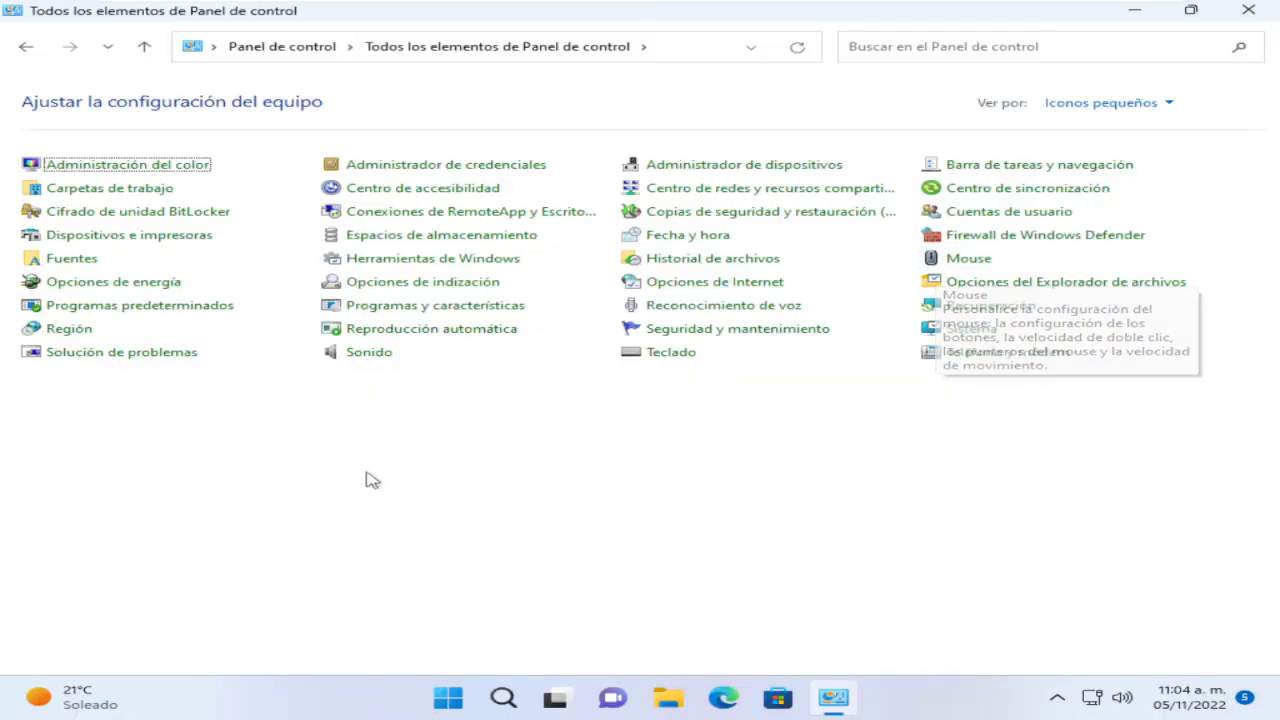
{"action": "left_click", "coordinate": [88, 360]}
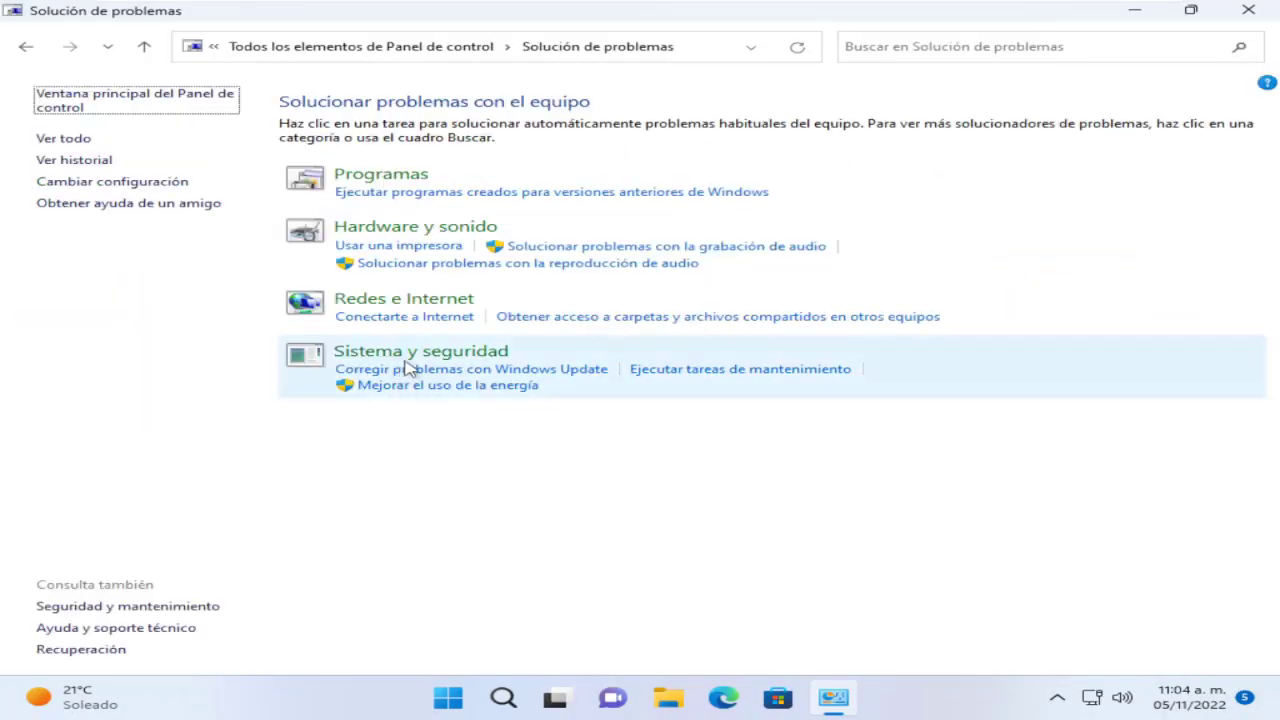
{"action": "left_click", "coordinate": [700, 377]}
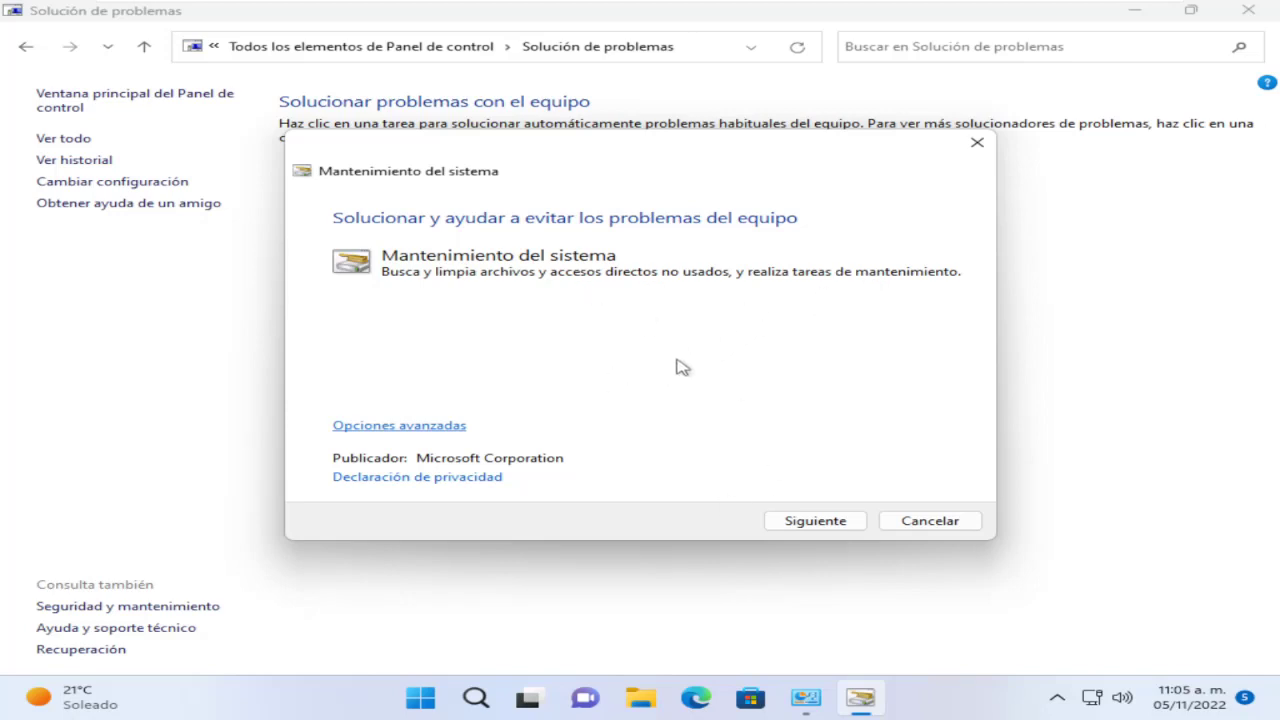
{"action": "left_click", "coordinate": [806, 522]}
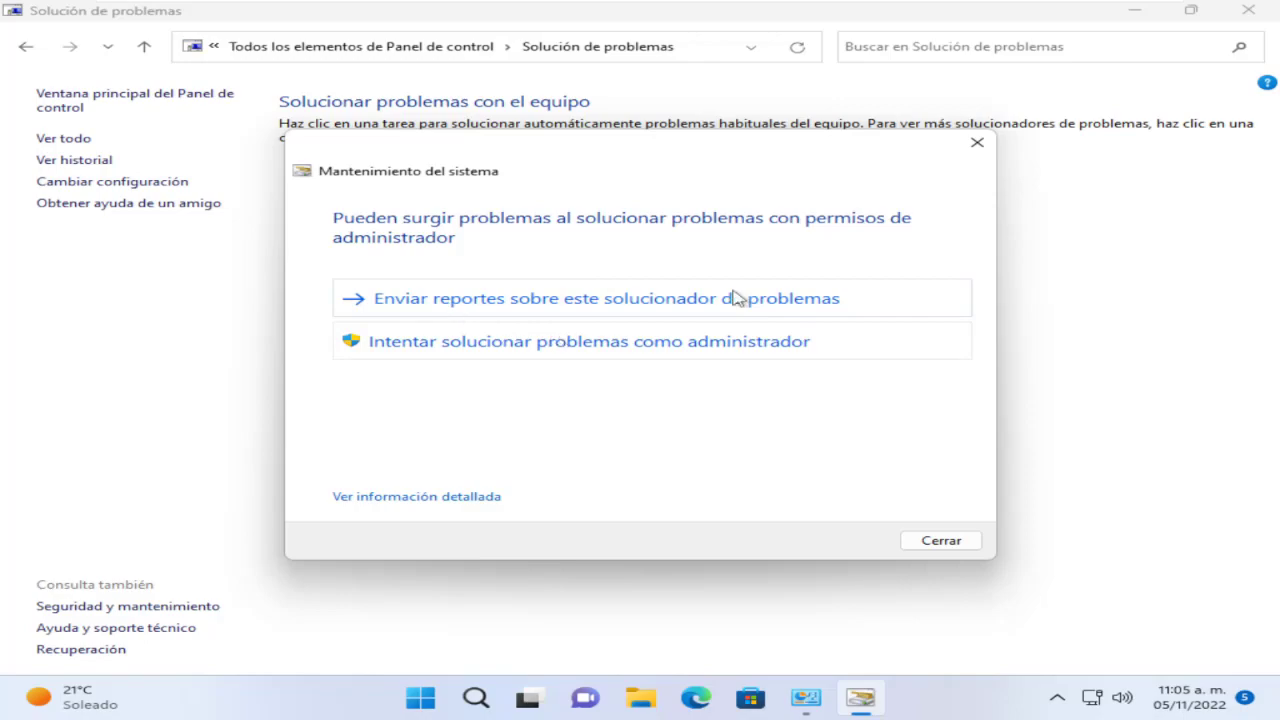
{"action": "left_click", "coordinate": [941, 540]}
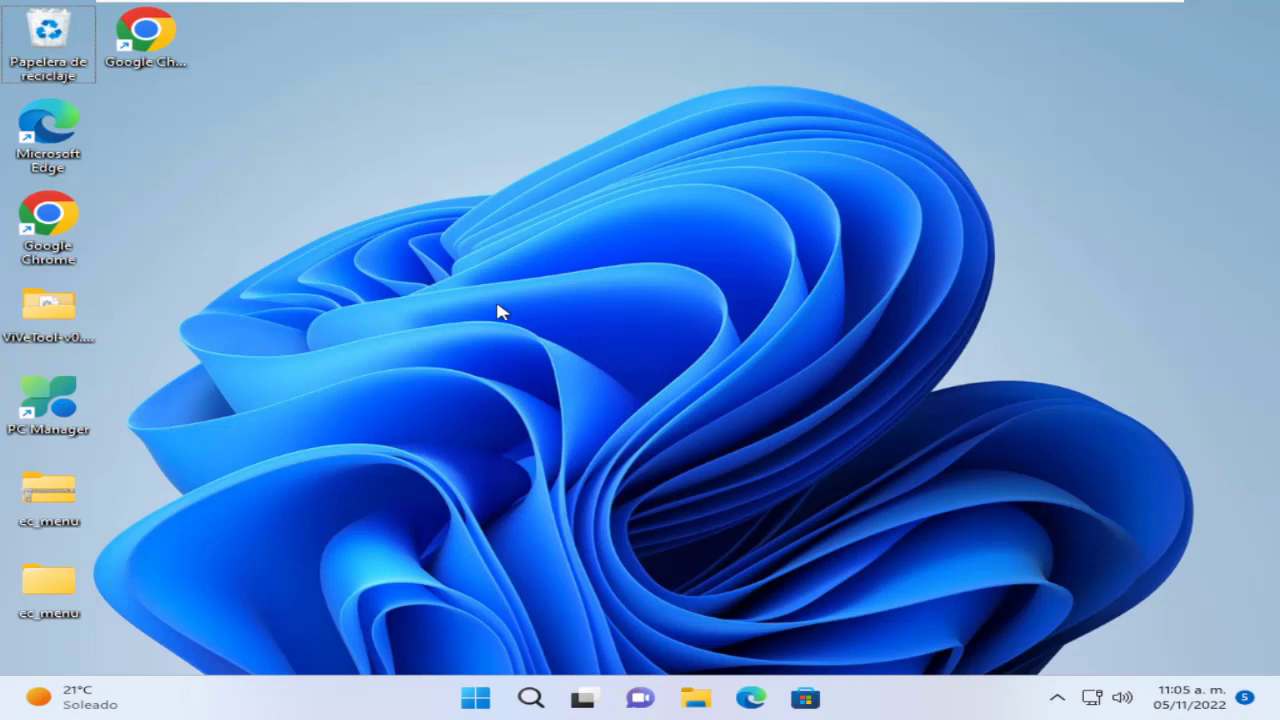
- Open the Windows Registry Editor by running regedit
{"action": "key", "text": "super+r"}
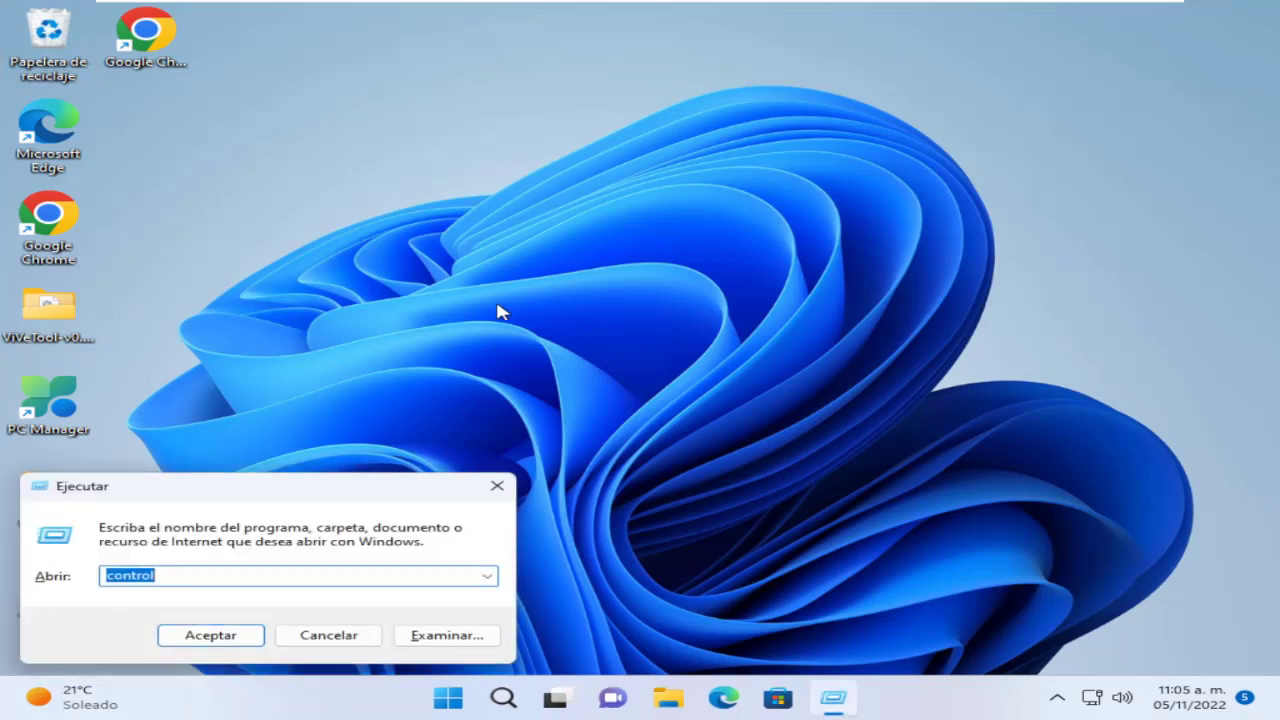
{"action": "type", "text": "regedit"}
{"action": "key", "text": "Return"}
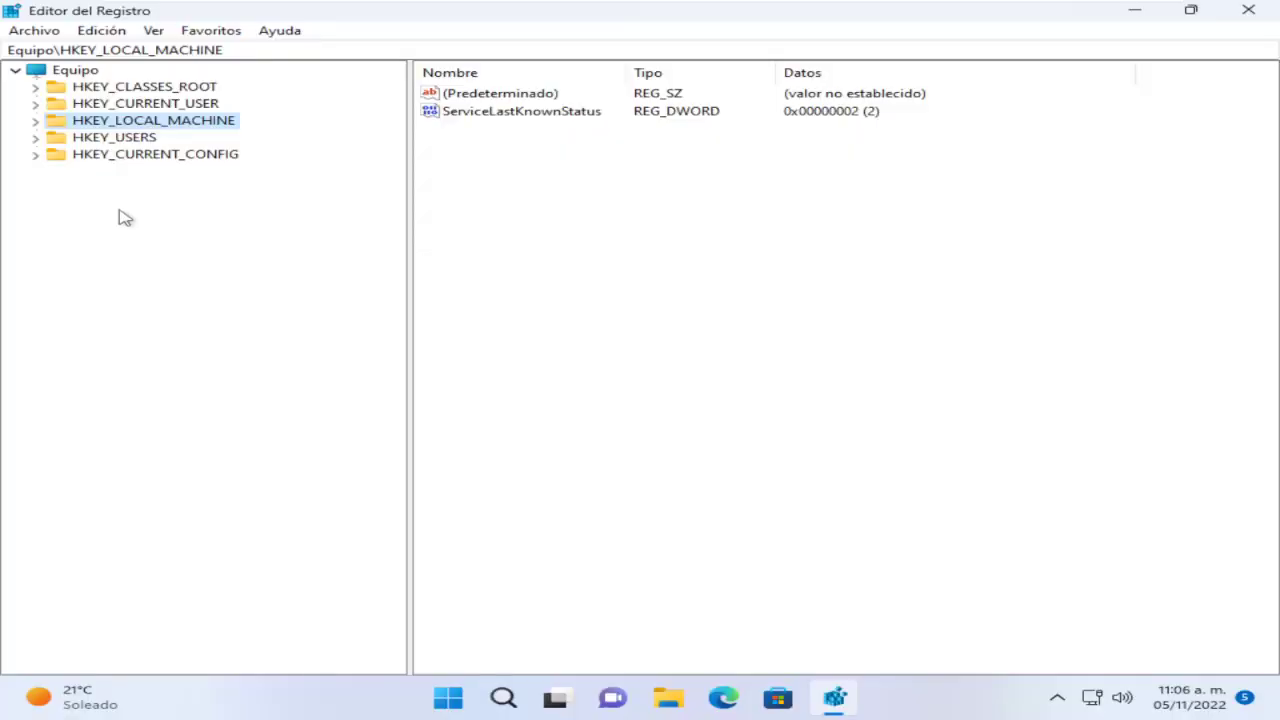
- Expand the registry tree down to HKEY_LOCAL_MACHINE\SYSTEM\CurrentControlSet\Services, collapsing the Control key
{"action": "left_click", "coordinate": [35, 120]}
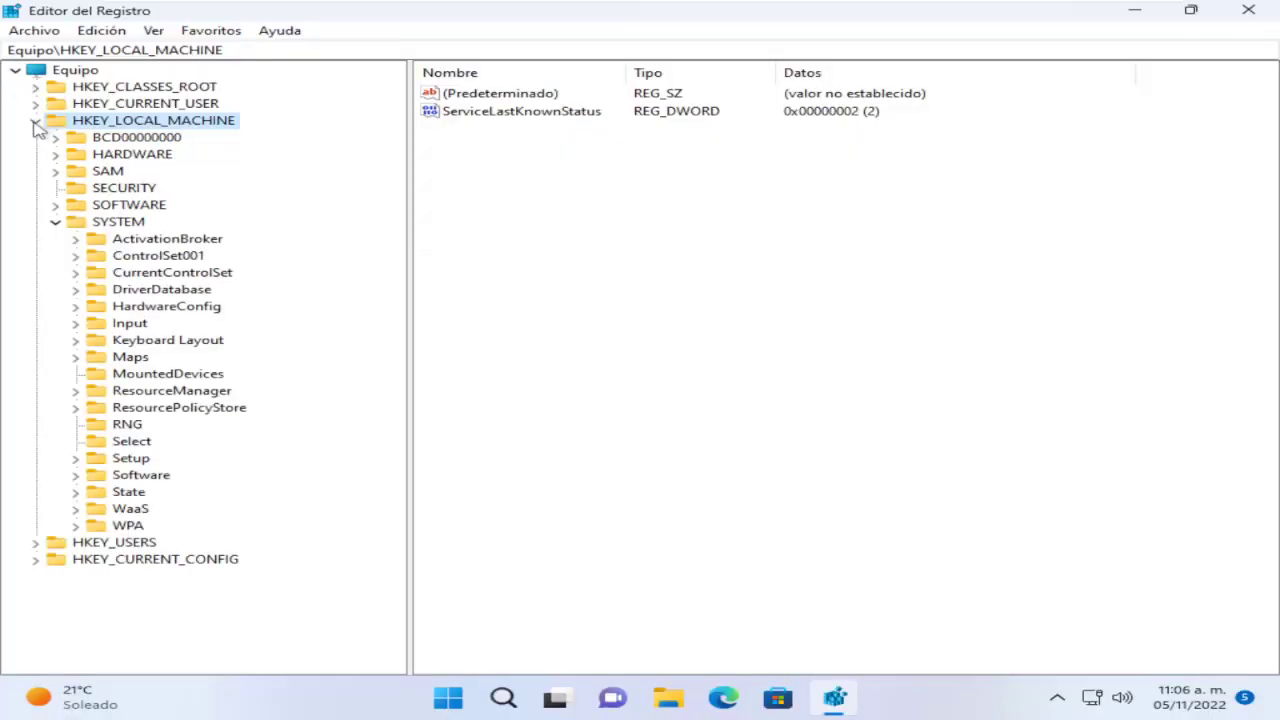
{"action": "left_click", "coordinate": [117, 224]}
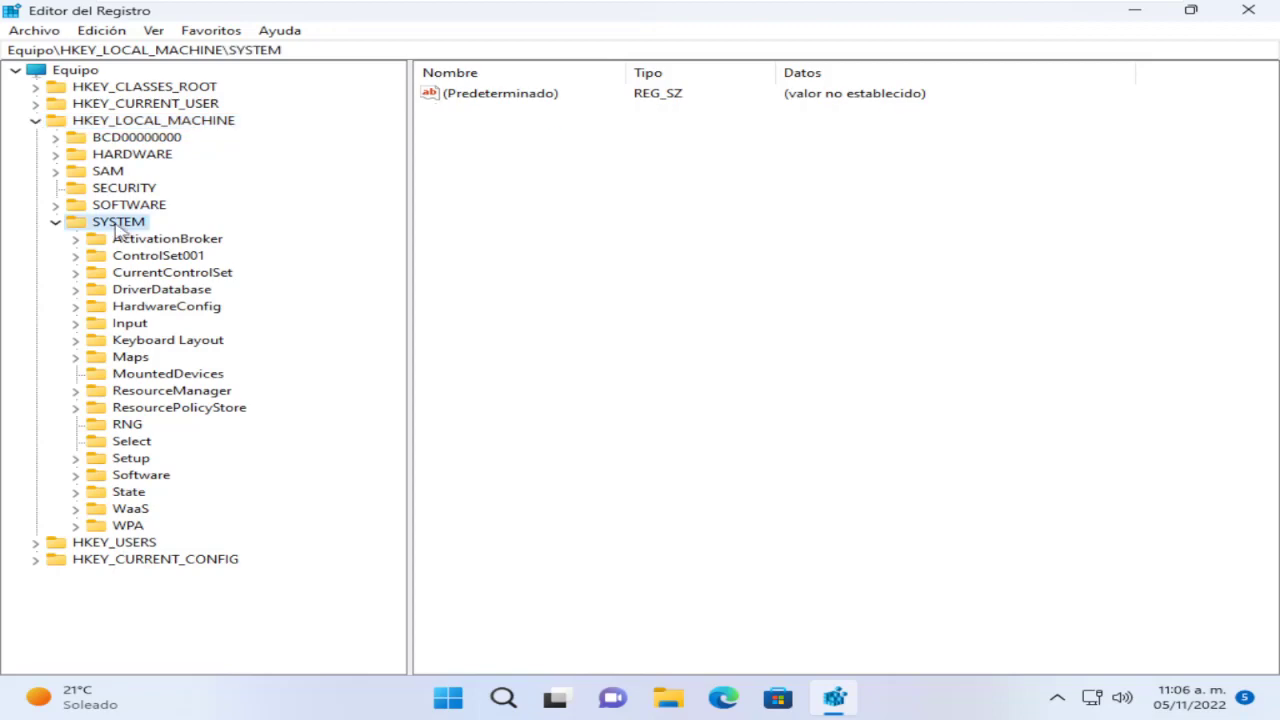
{"action": "double_click", "coordinate": [190, 270]}
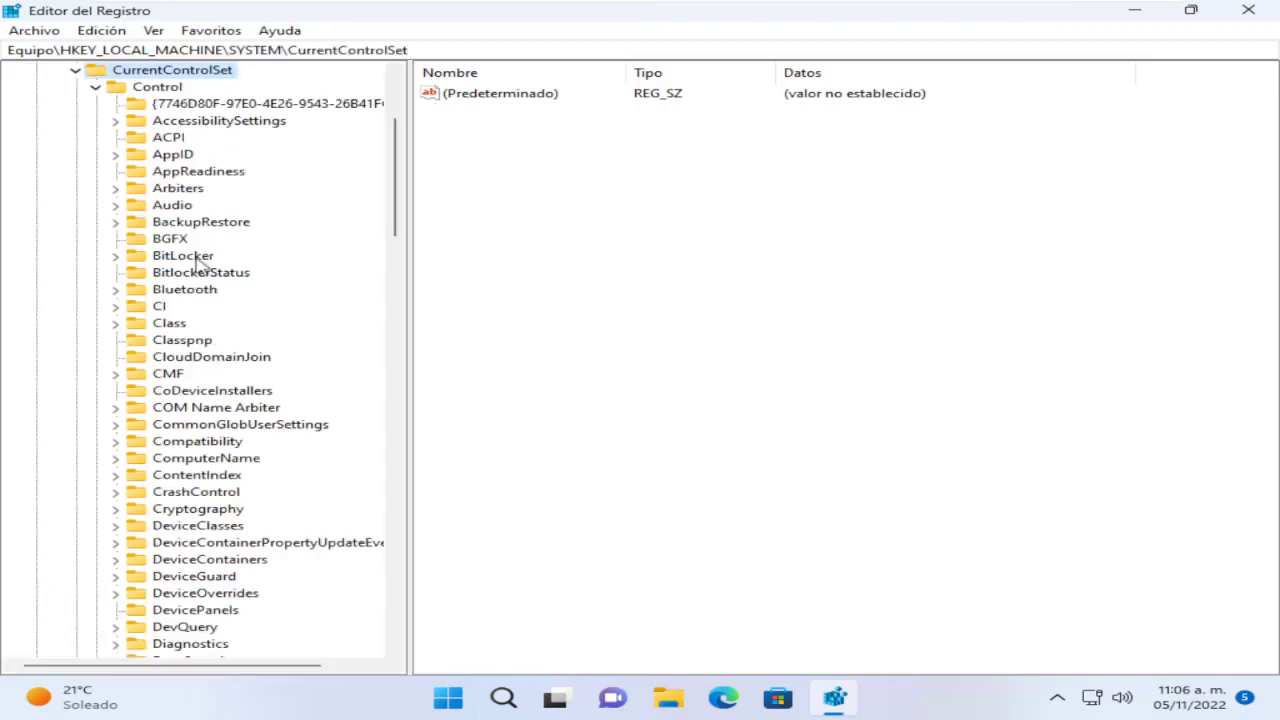
{"action": "left_click", "coordinate": [205, 272]}
{"action": "key", "text": "s"}
{"action": "key", "text": "Left"}
{"action": "key", "text": "Left"}
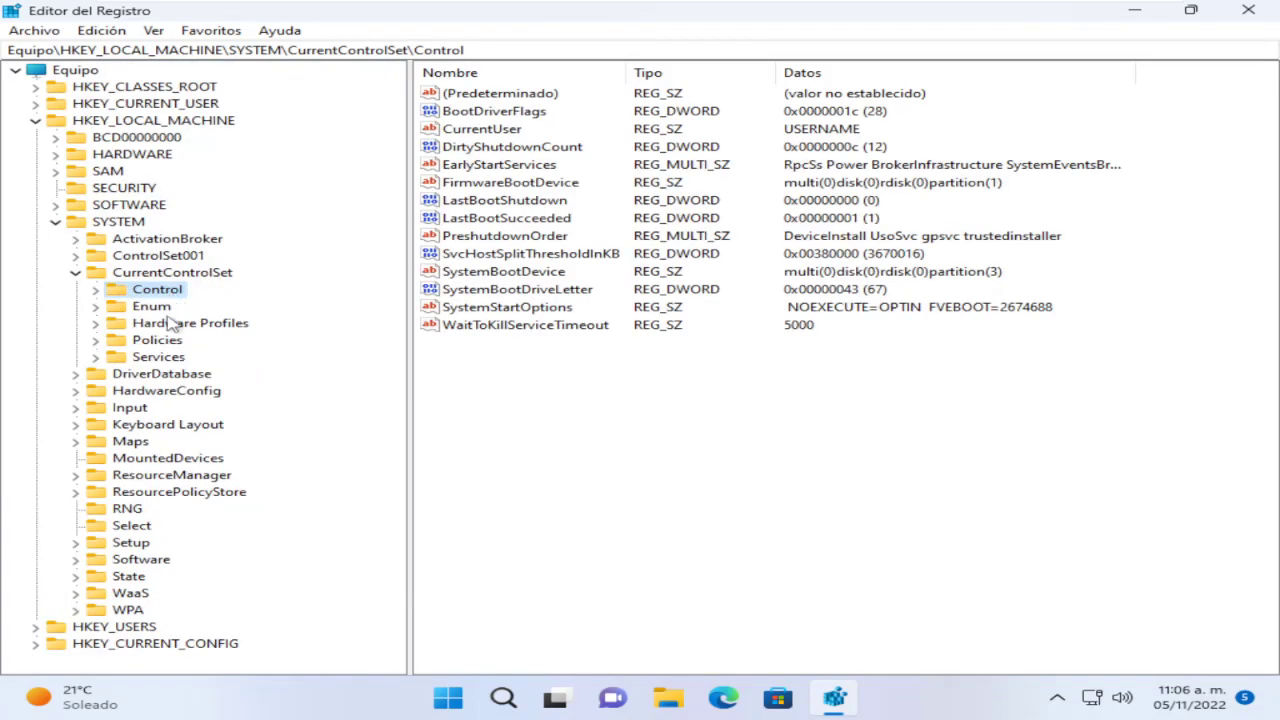
{"action": "left_click", "coordinate": [160, 358]}
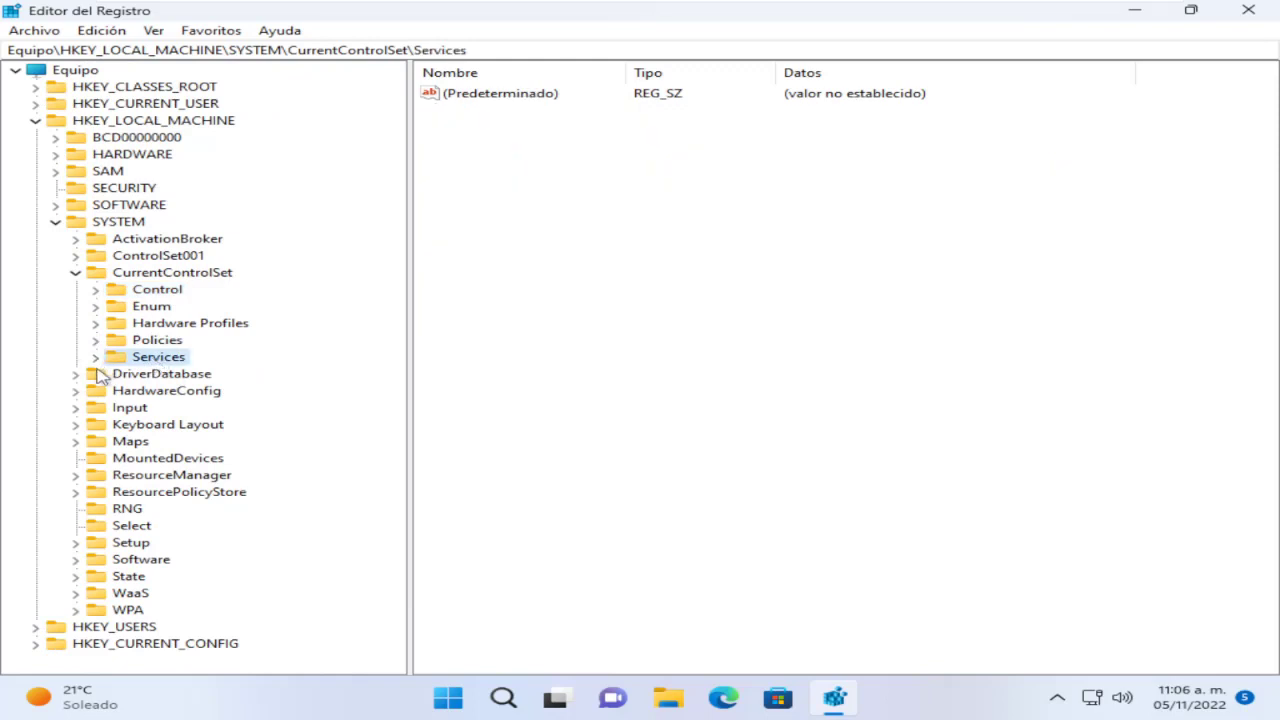
{"action": "left_click", "coordinate": [95, 357]}
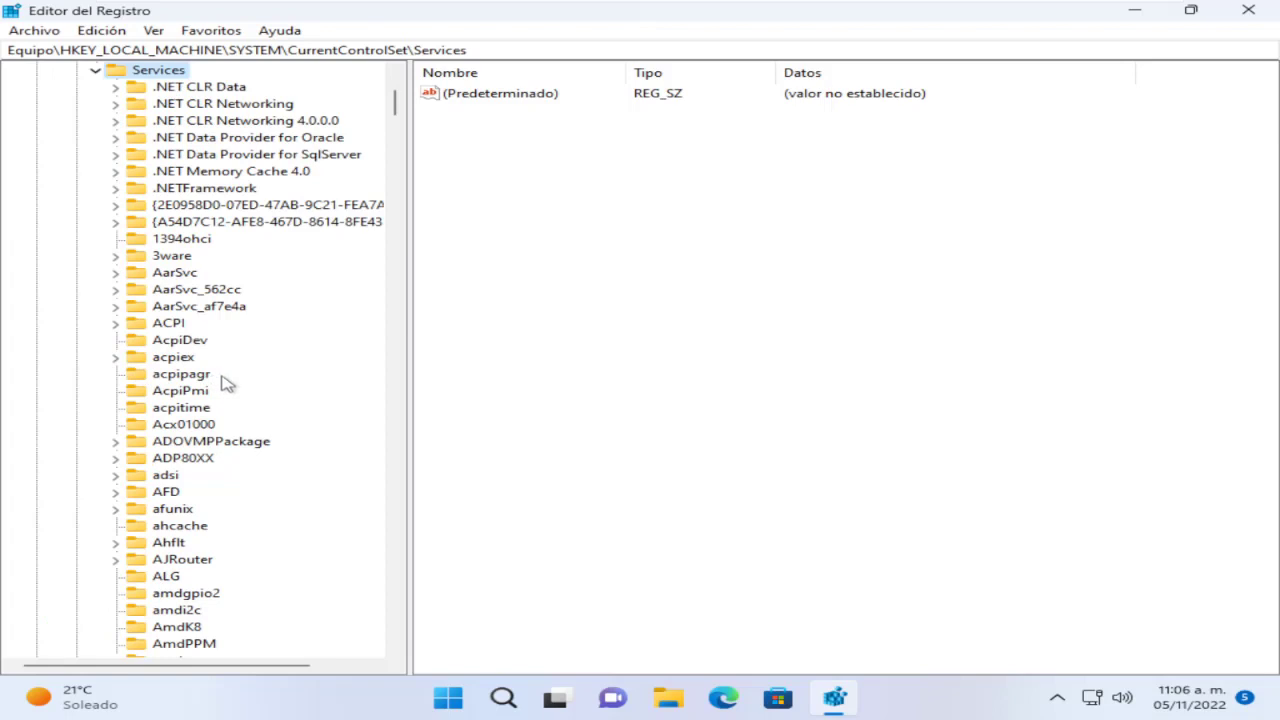
- Expand the lfsvc service key and its TriggerInfo subkey, and select key 3
{"action": "key", "text": "l"}
{"action": "scroll", "coordinate": [210, 440], "scroll_direction": "down", "scroll_amount": 1}
{"action": "left_click", "coordinate": [166, 545]}
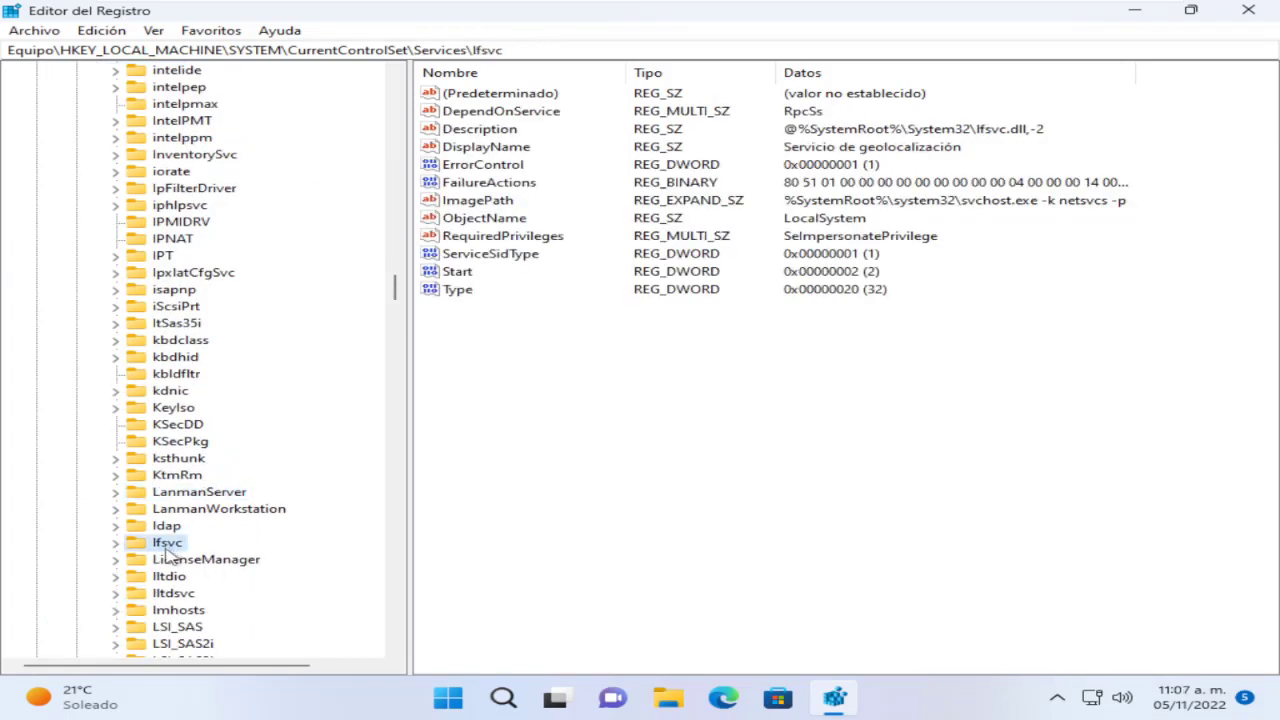
{"action": "double_click", "coordinate": [162, 545]}
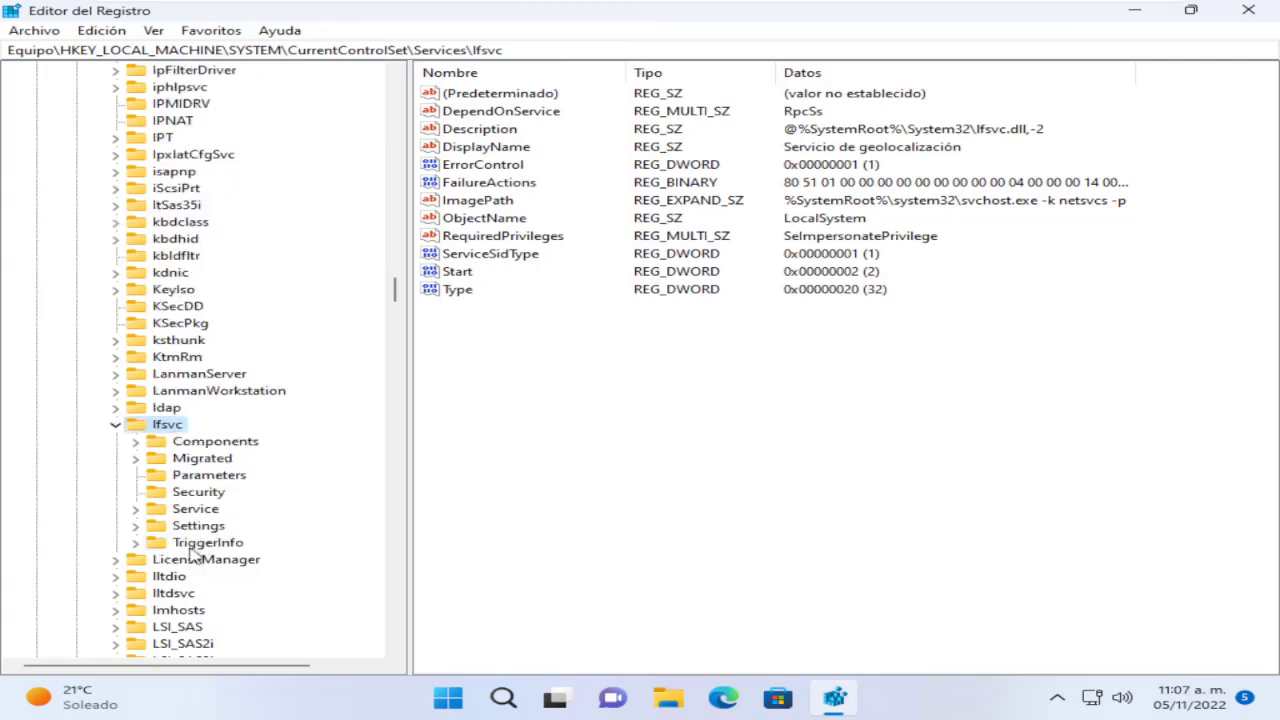
{"action": "double_click", "coordinate": [196, 544]}
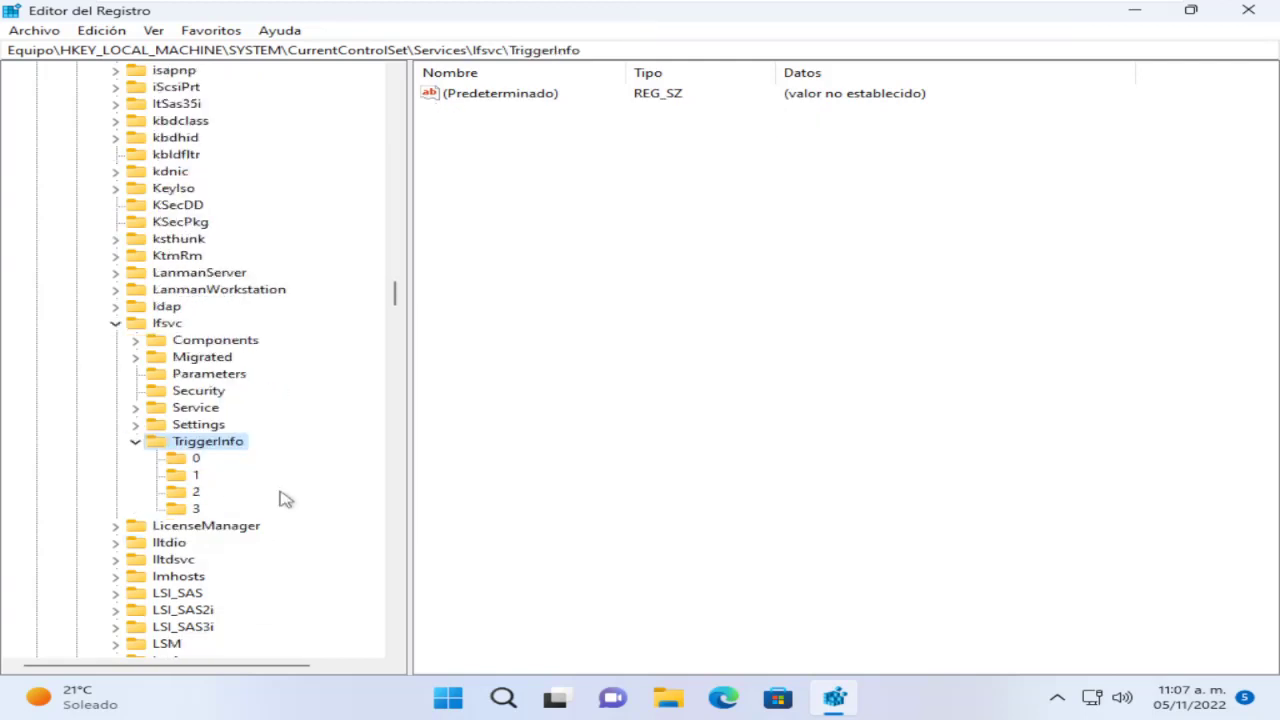
{"action": "left_click", "coordinate": [186, 508]}
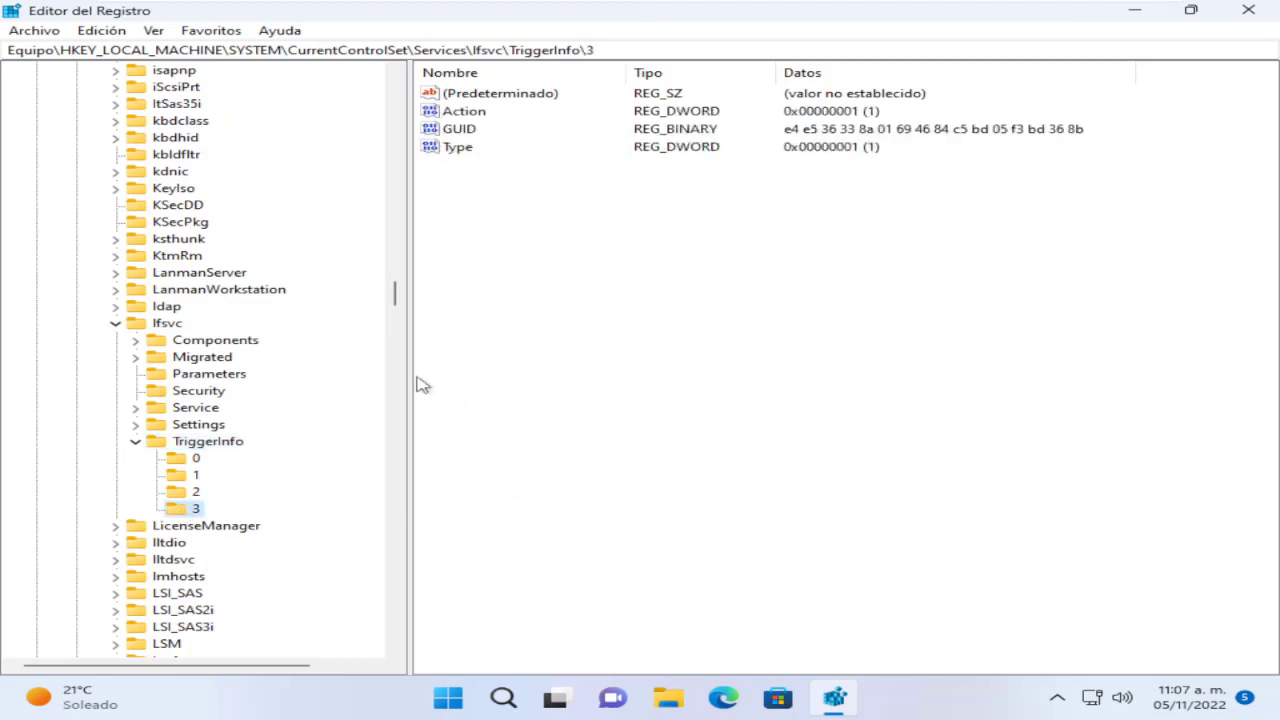
{"action": "right_click", "coordinate": [192, 514]}
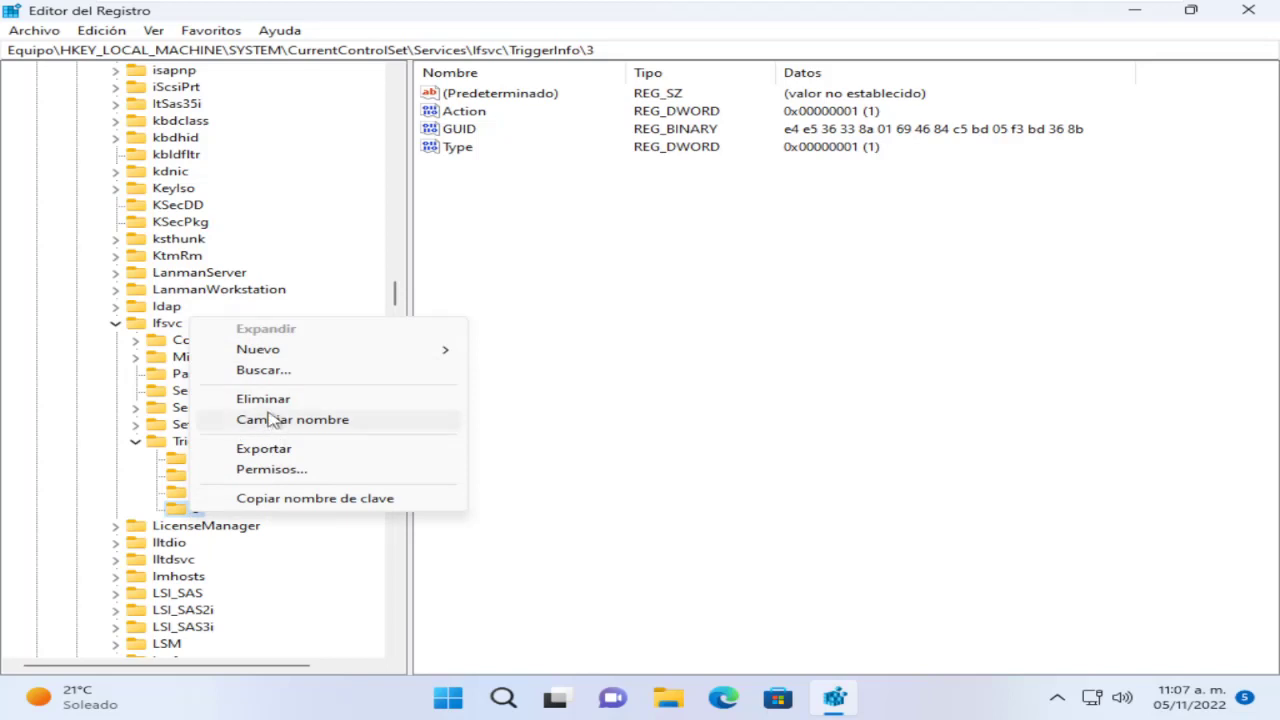
{"action": "left_click", "coordinate": [737, 451]}
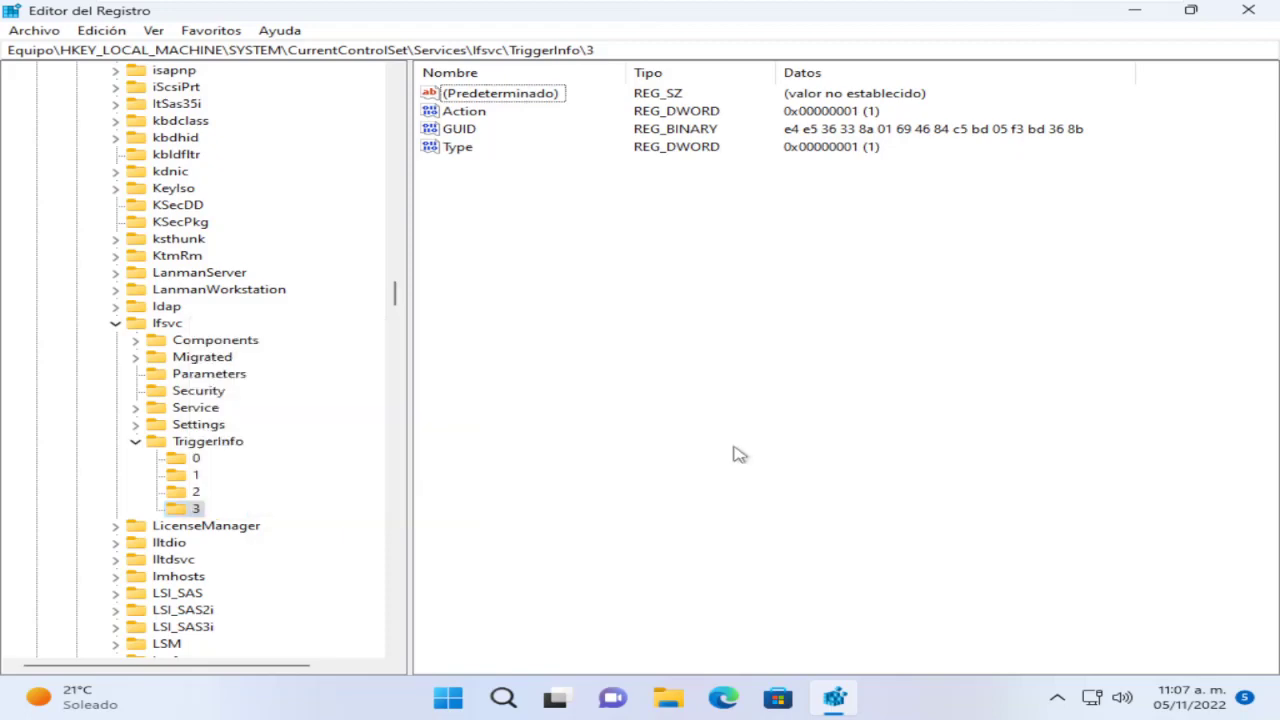
- Open the system protection settings by searching for "crear un punto de restauración", and activate system protection for Disco local (C:)
{"action": "key", "text": "super+s"}
{"action": "type", "text": "crear un punto de restauración"}
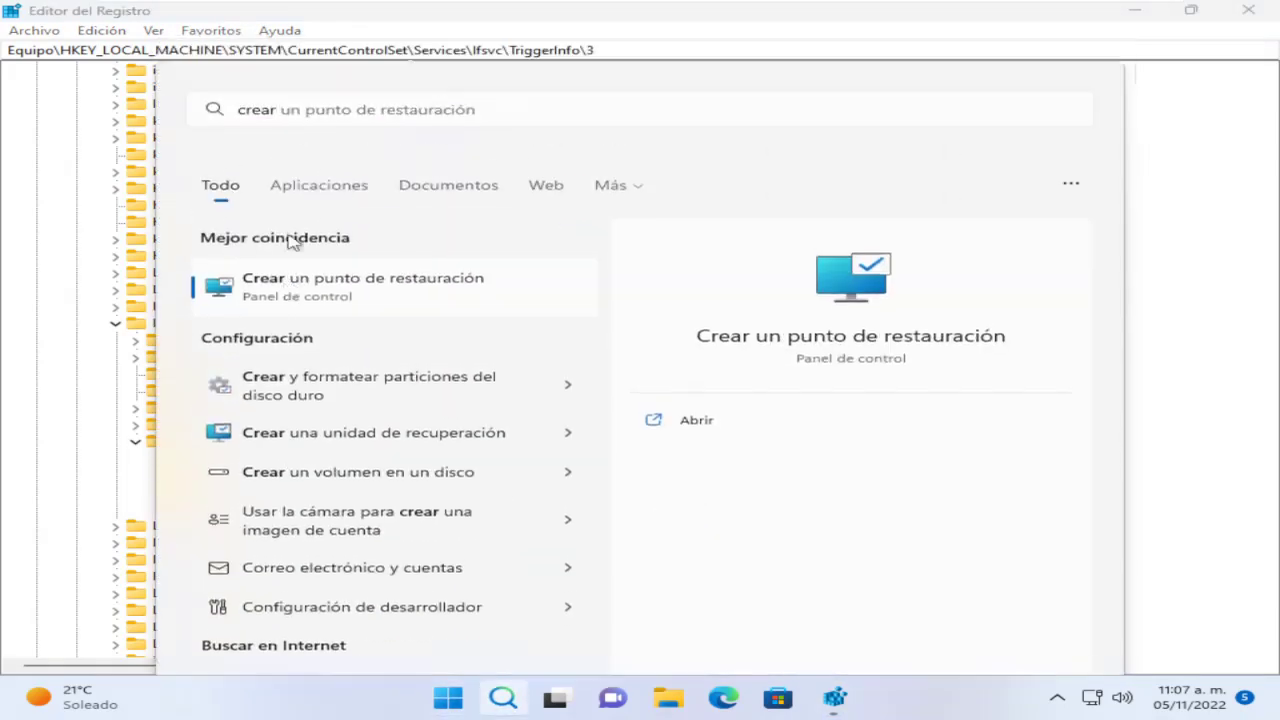
{"action": "key", "text": "Return"}
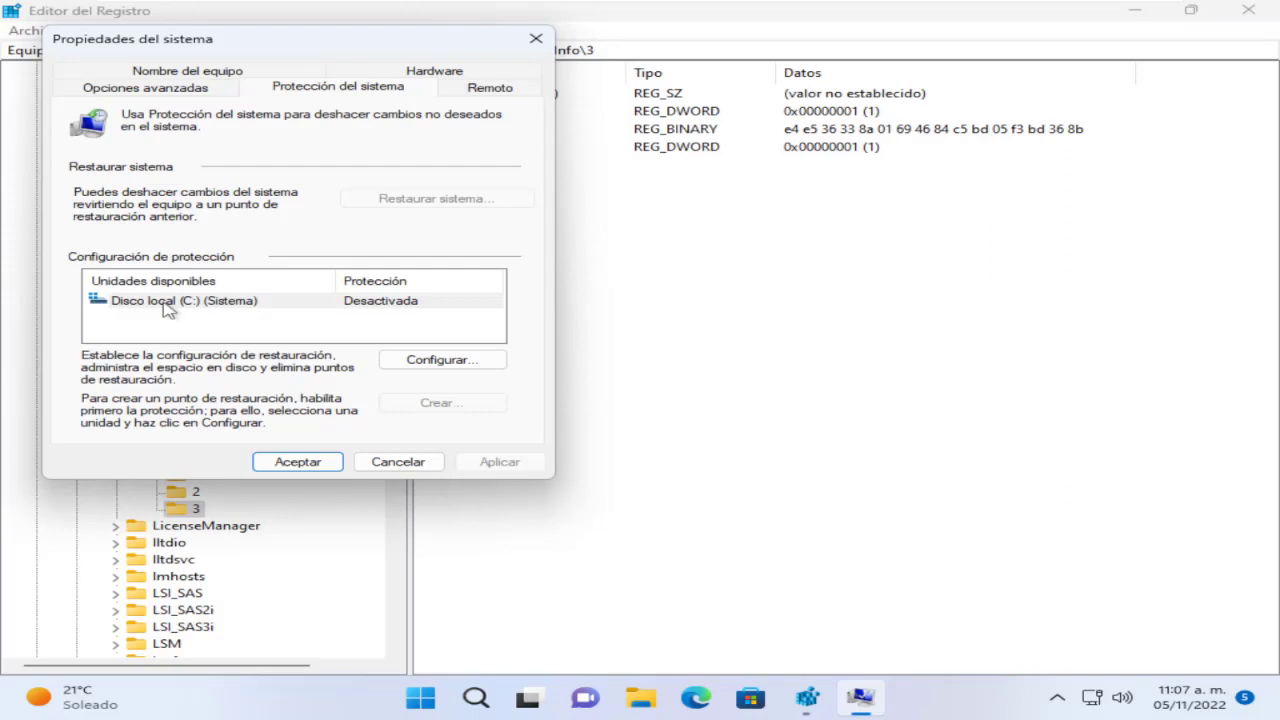
{"action": "left_click", "coordinate": [166, 306]}
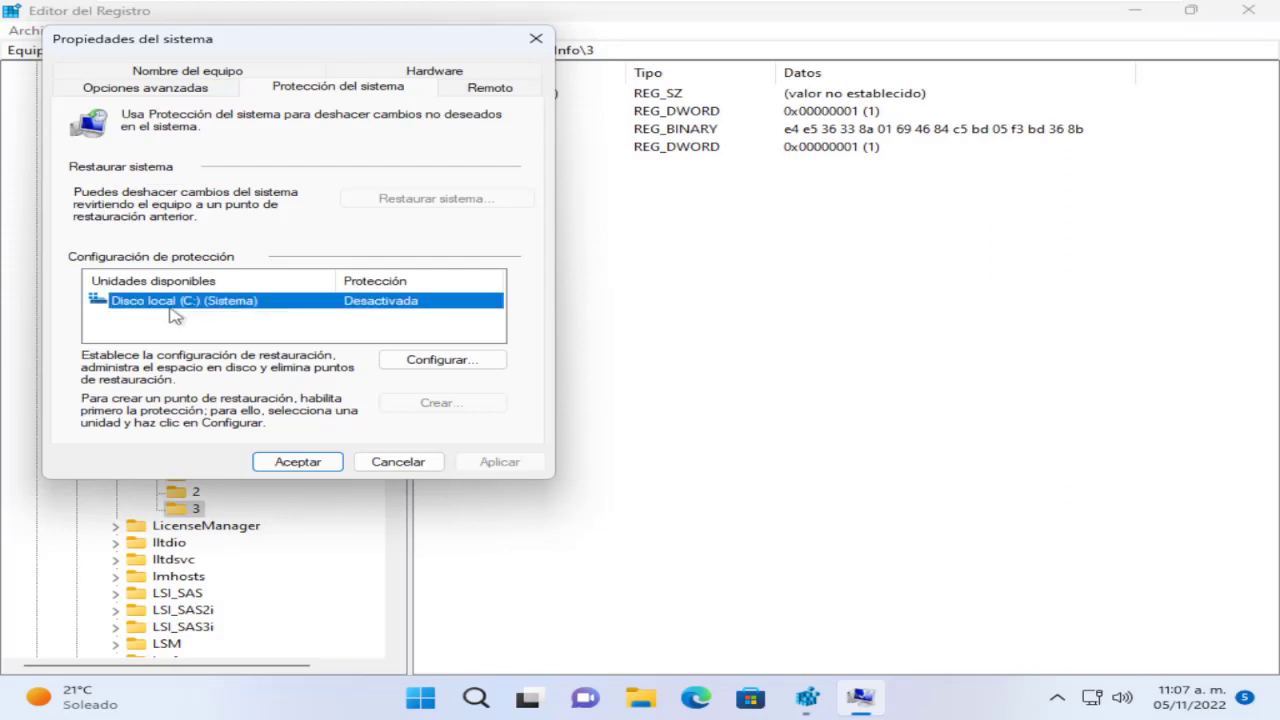
{"action": "left_click", "coordinate": [433, 362]}
{"action": "left_click", "coordinate": [166, 174]}
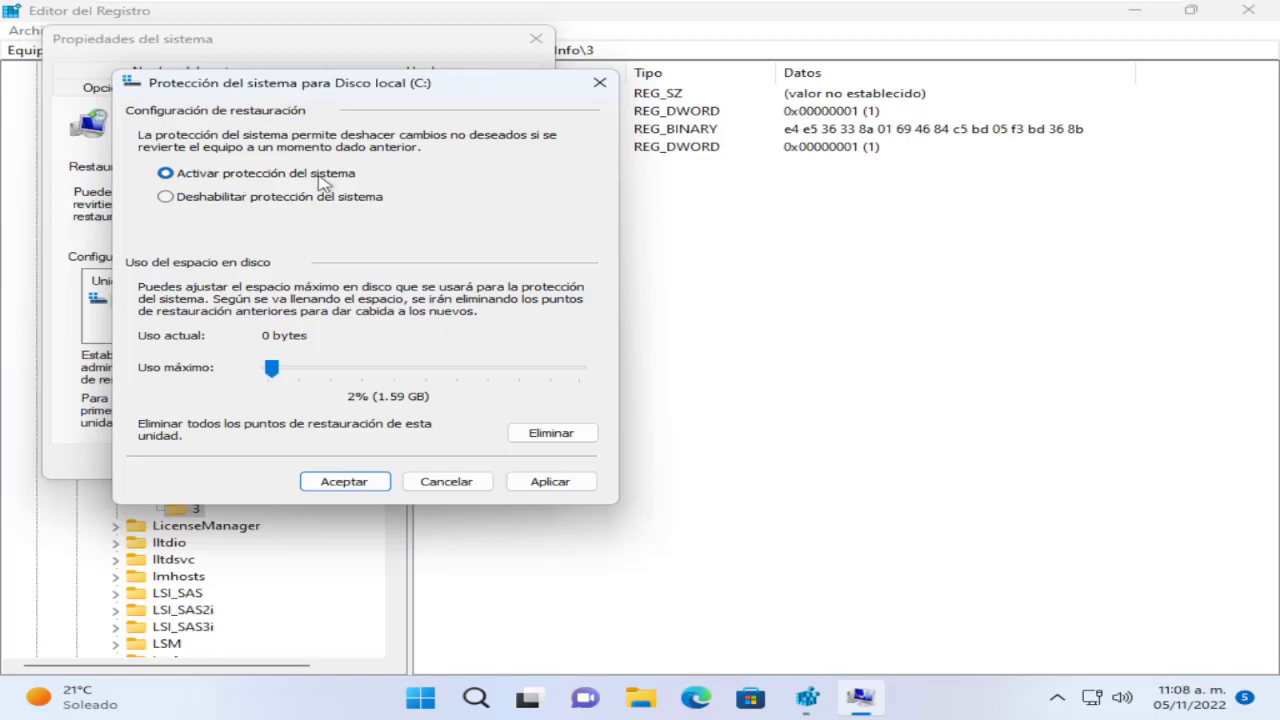
{"action": "left_click", "coordinate": [562, 486]}
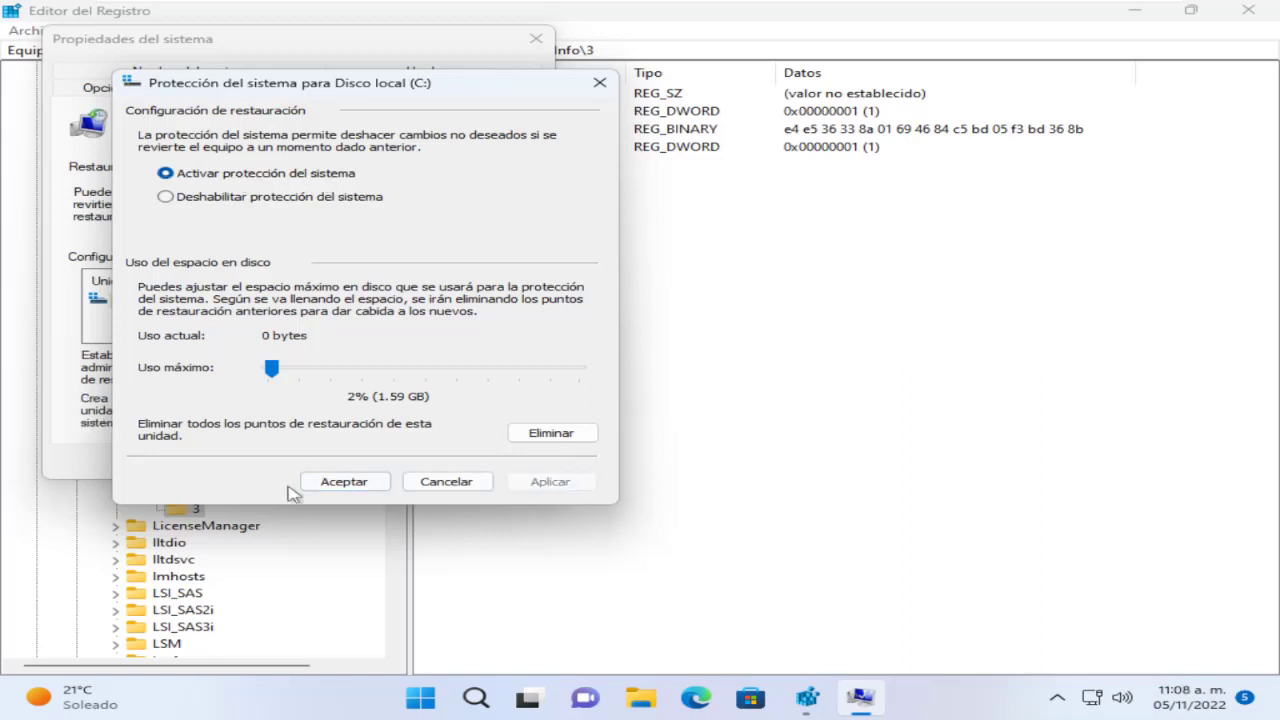
{"action": "left_click", "coordinate": [343, 482]}
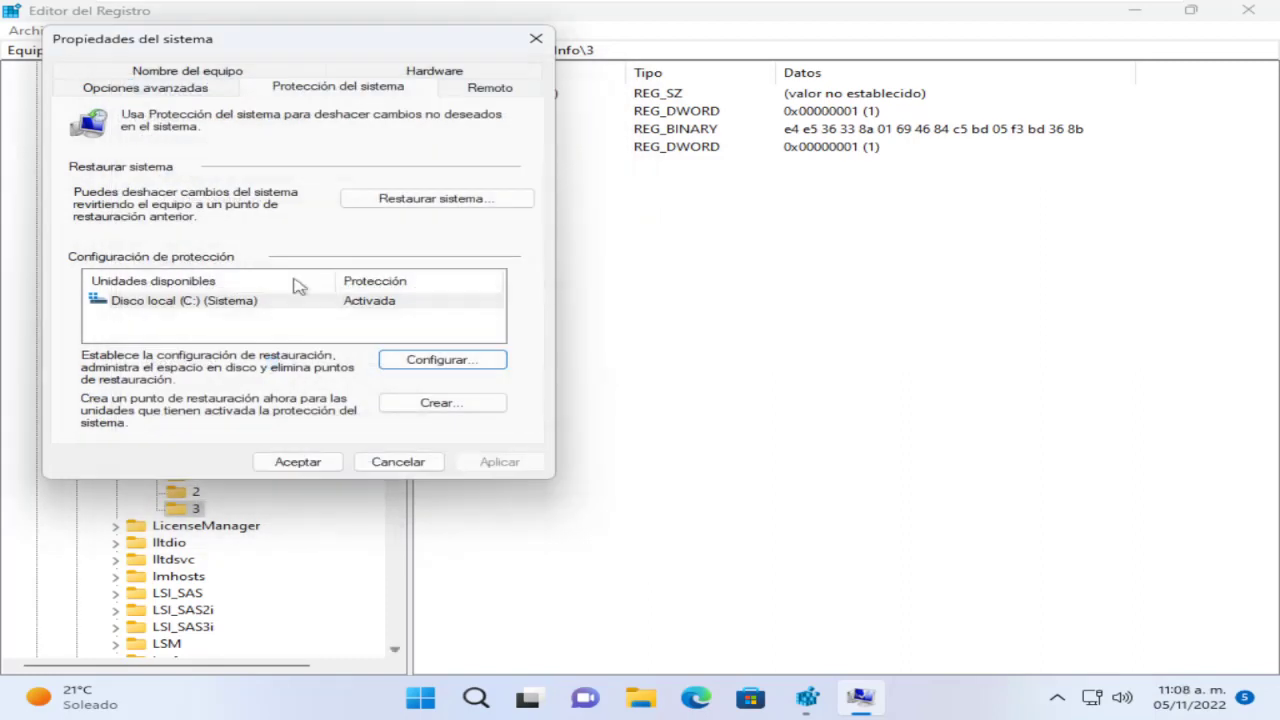
- View the restore point creation and Restaurar sistema dialogs without creating or restoring anything, and bring up the options for registry key 3
{"action": "left_click", "coordinate": [457, 404]}
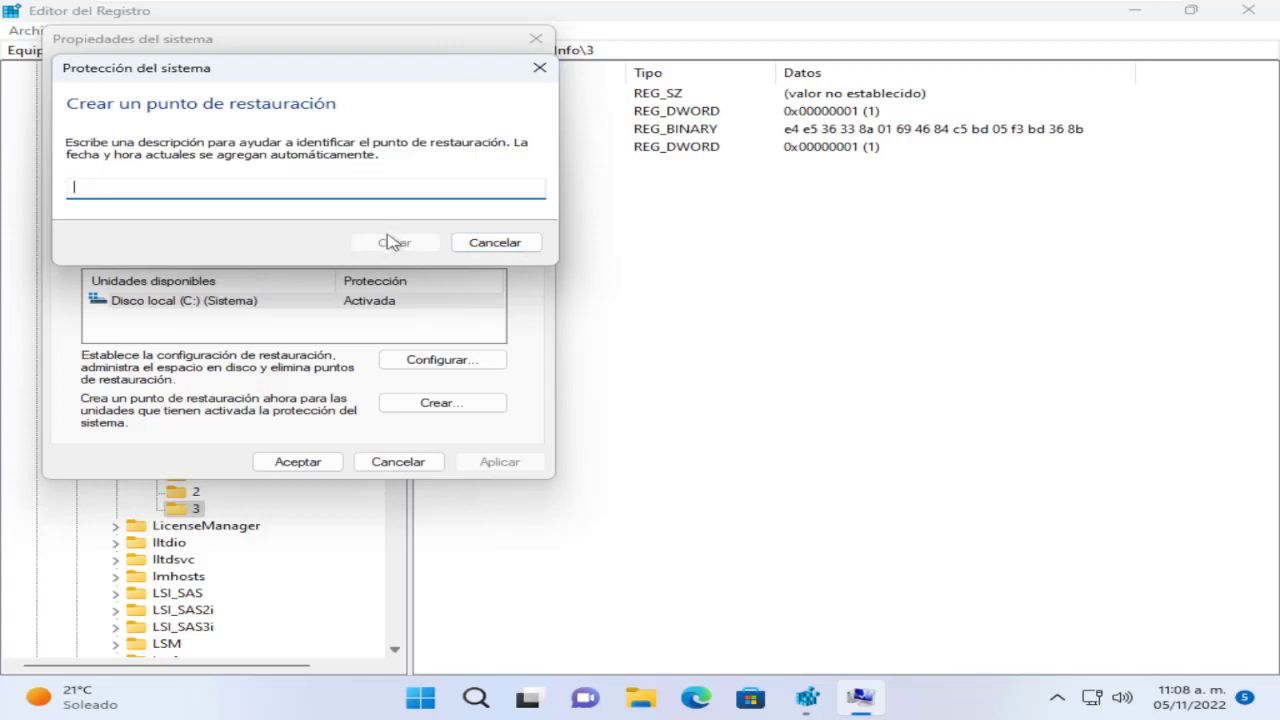
{"action": "left_click", "coordinate": [492, 242]}
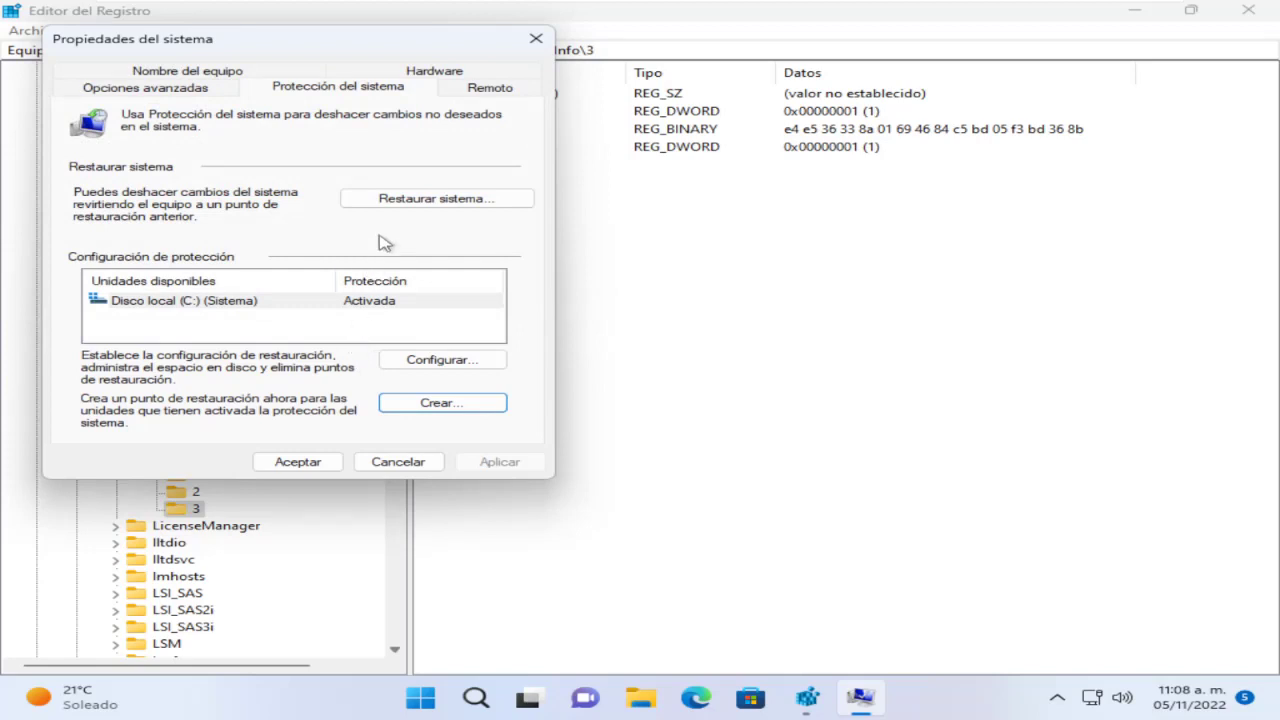
{"action": "left_click", "coordinate": [402, 208]}
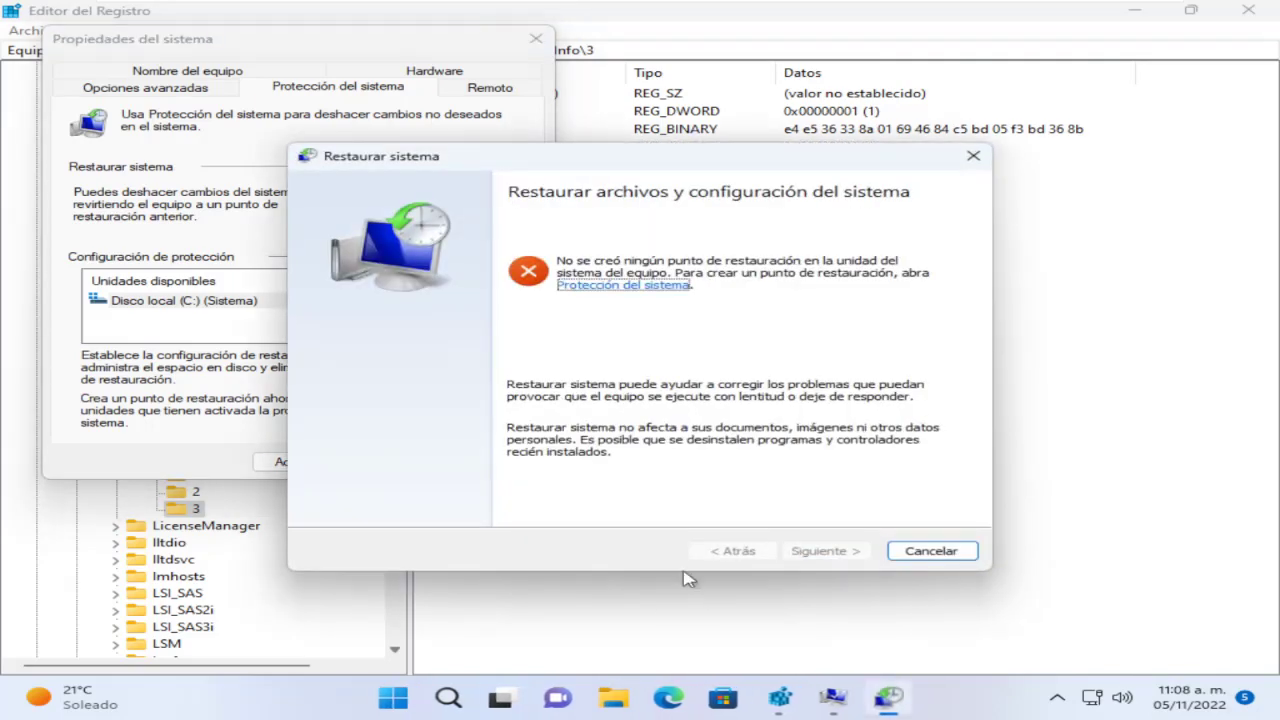
{"action": "left_click", "coordinate": [903, 551]}
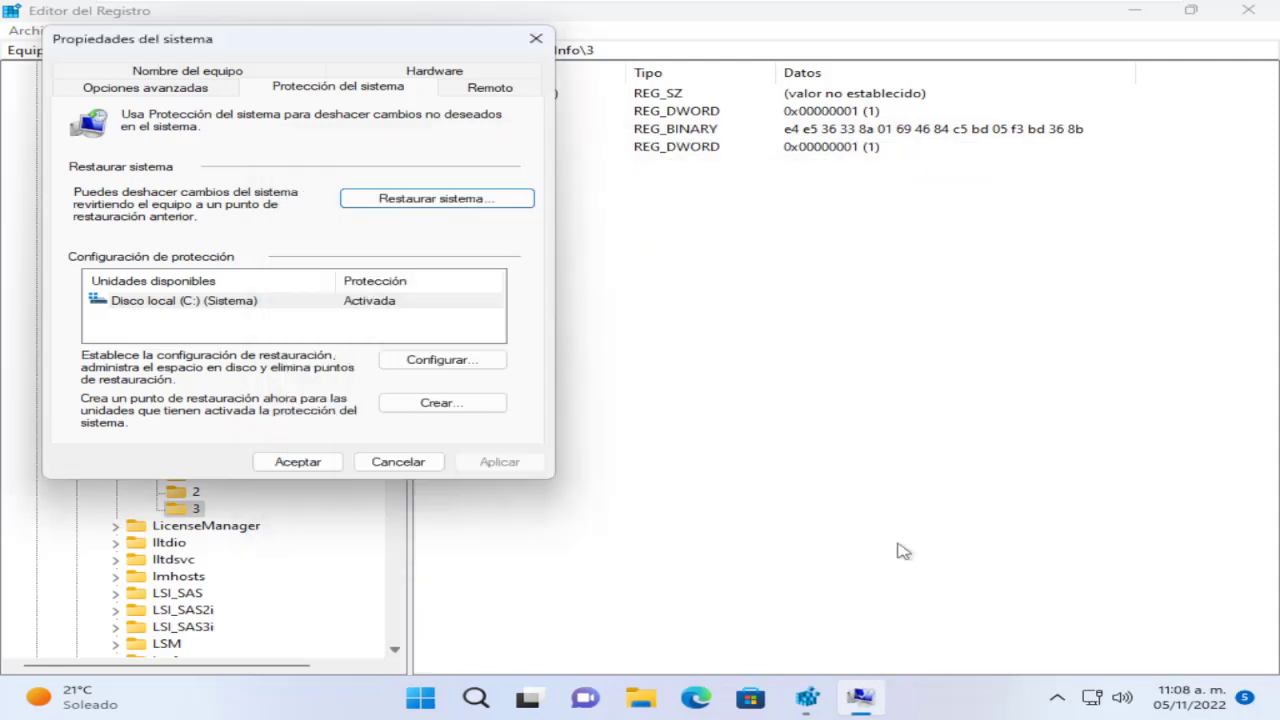
{"action": "left_click", "coordinate": [398, 462]}
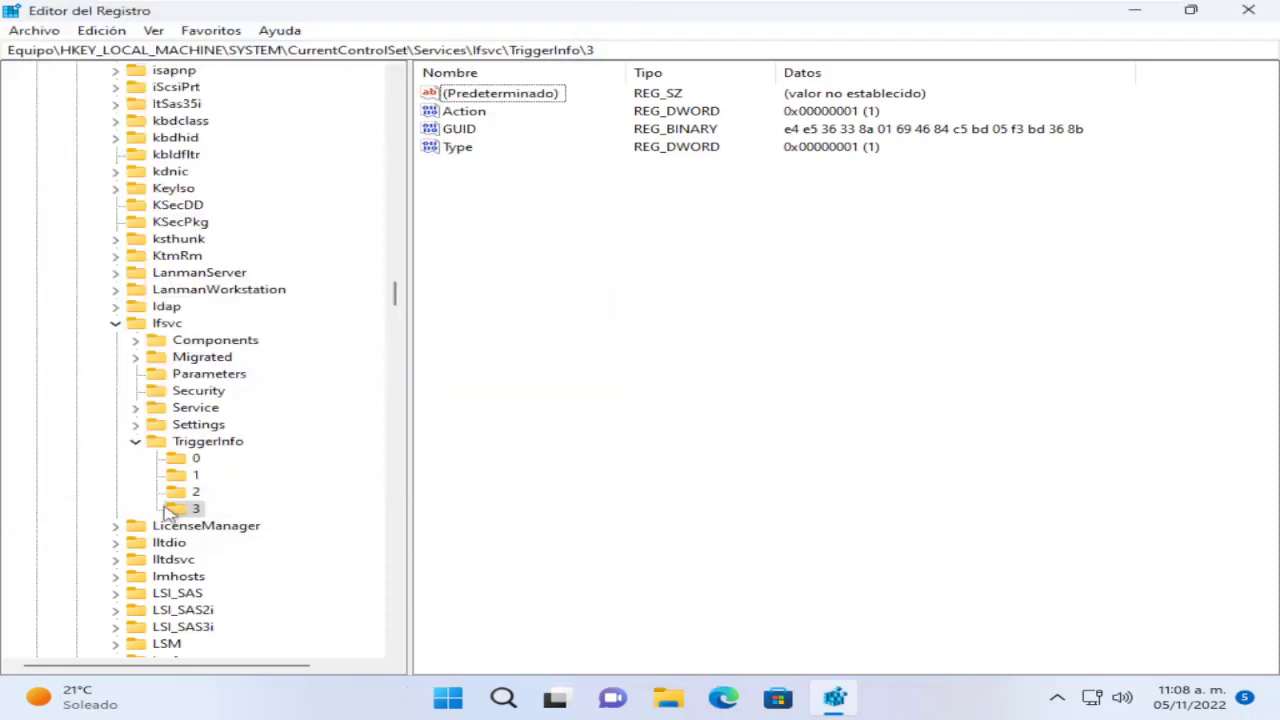
{"action": "right_click", "coordinate": [193, 513]}
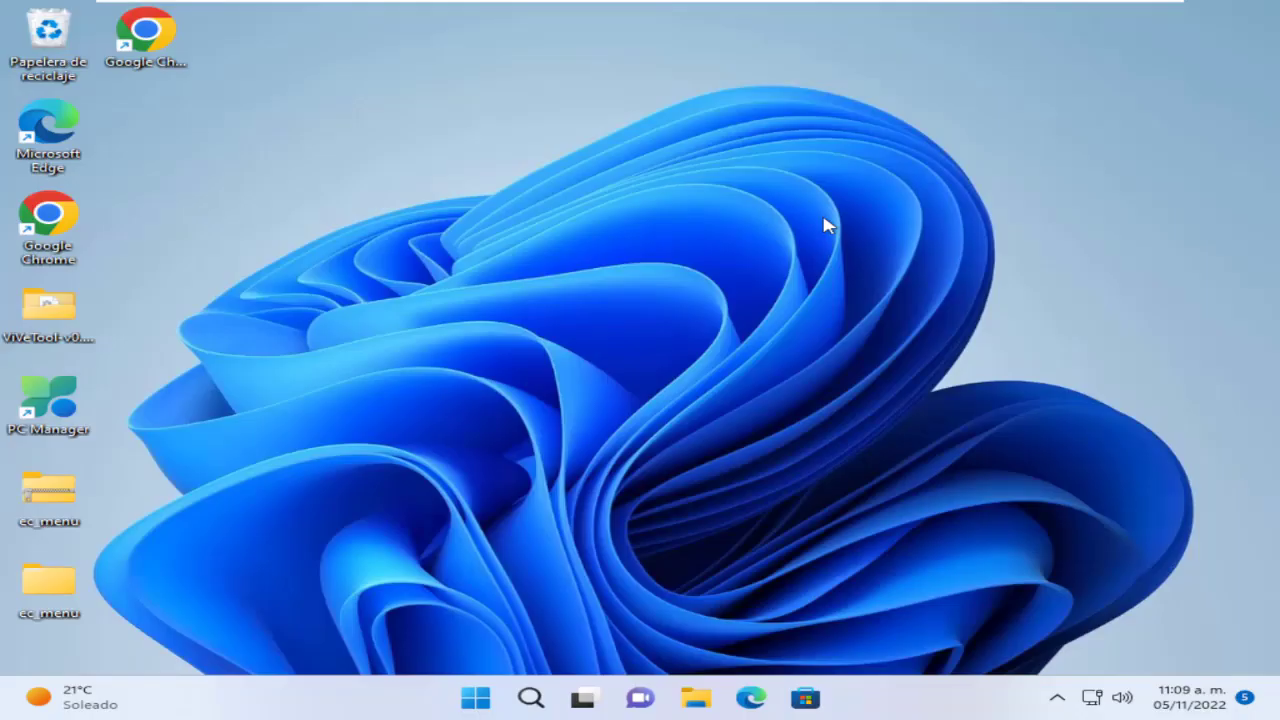
- Open the Local Group Policy Editor by running gpedit.msc
{"action": "key", "text": "super+r"}
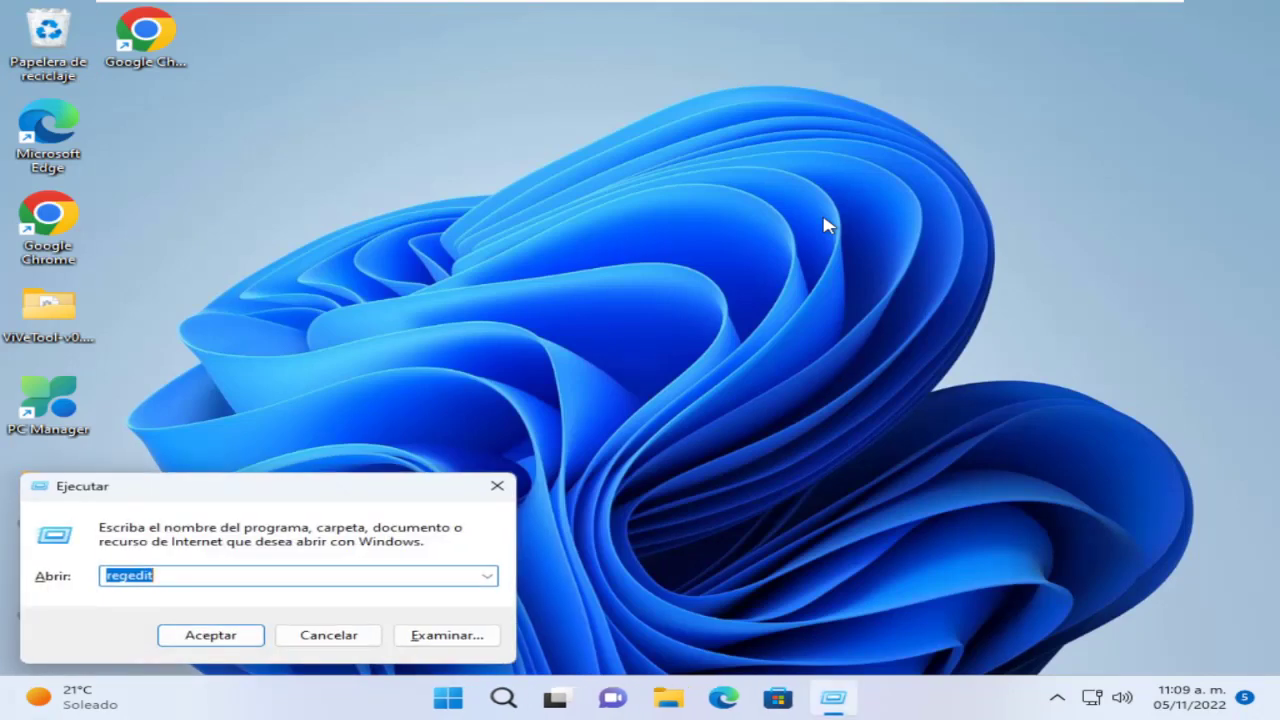
{"action": "type", "text": "gpe"}
{"action": "key", "text": "Down"}
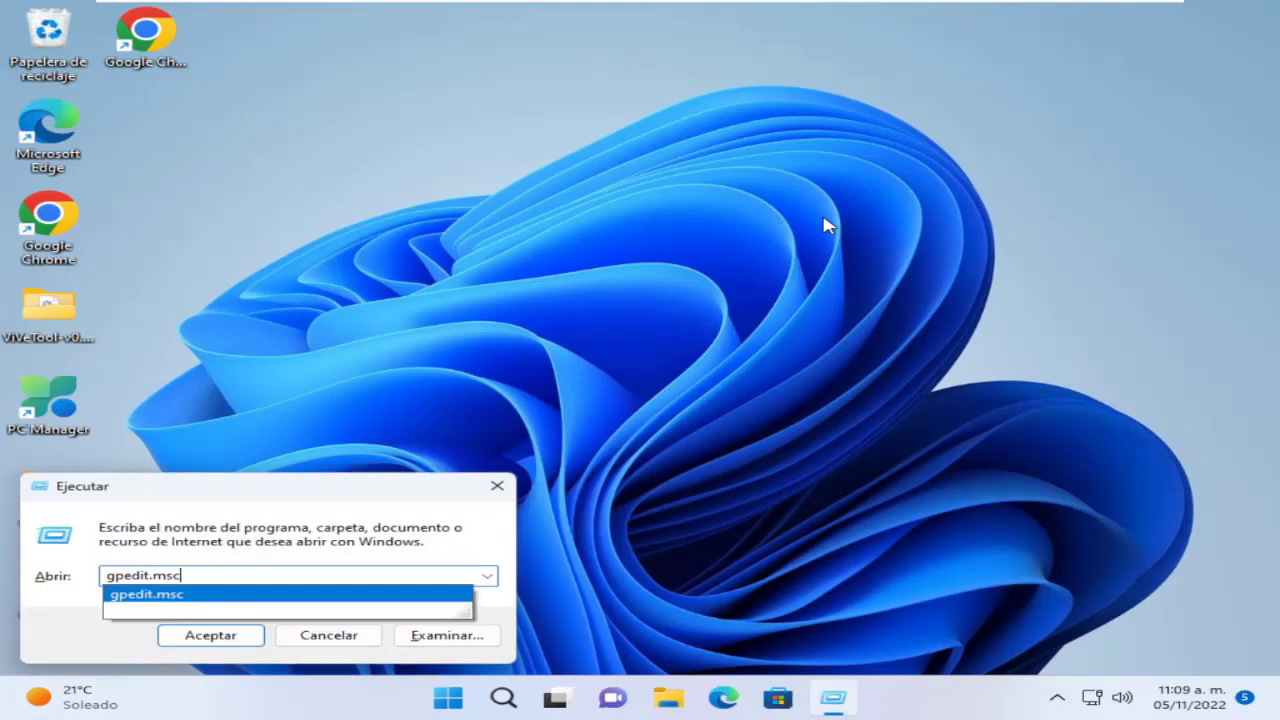
{"action": "key", "text": "Return"}
- Open the Ubicación y sensores folder in Componentes de Windows, within the computer configuration's Plantillas administrativas
{"action": "left_click_drag", "start_coordinate": [397, 457], "coordinate": [525, 460]}
{"action": "left_click", "coordinate": [242, 300]}
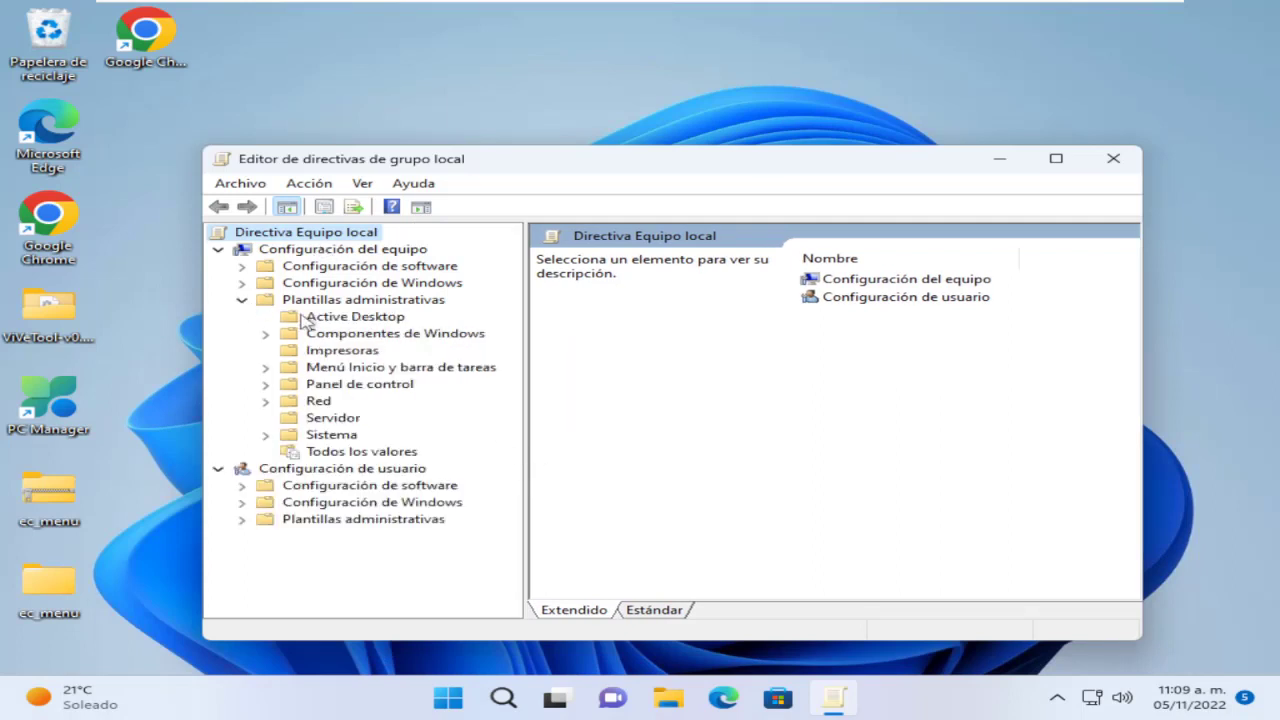
{"action": "left_click", "coordinate": [381, 337]}
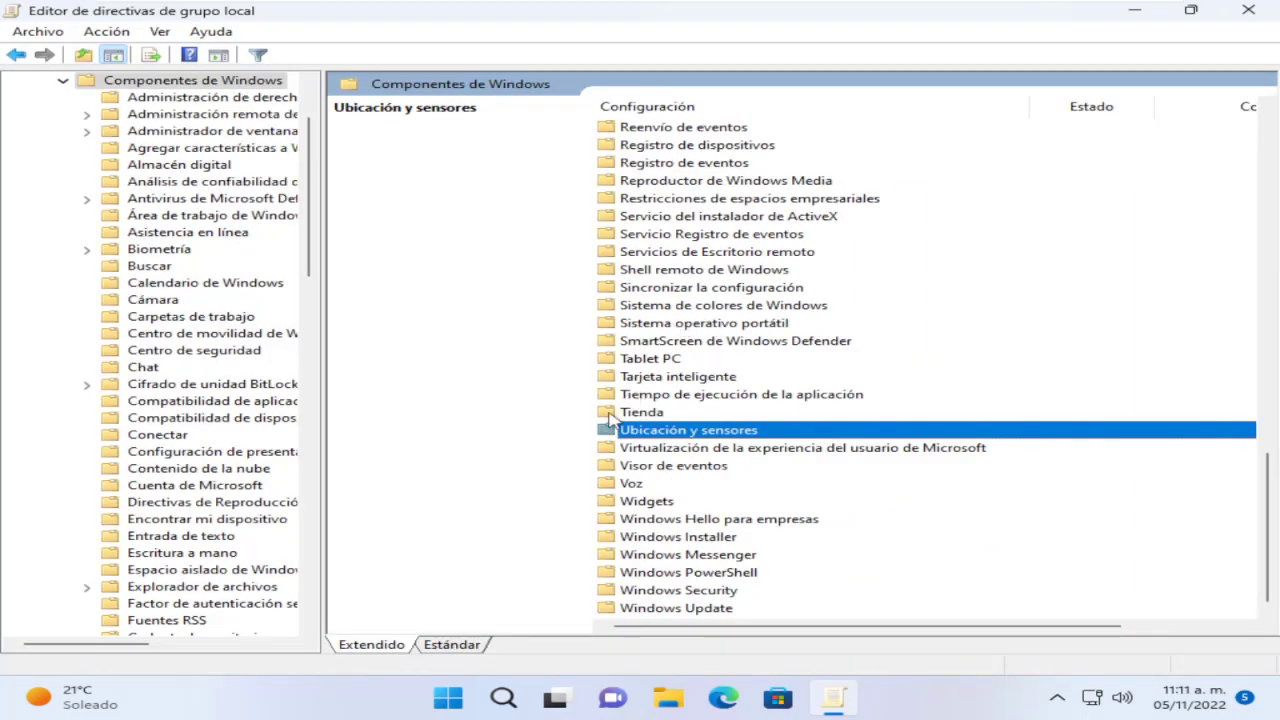
{"action": "double_click", "coordinate": [672, 432]}
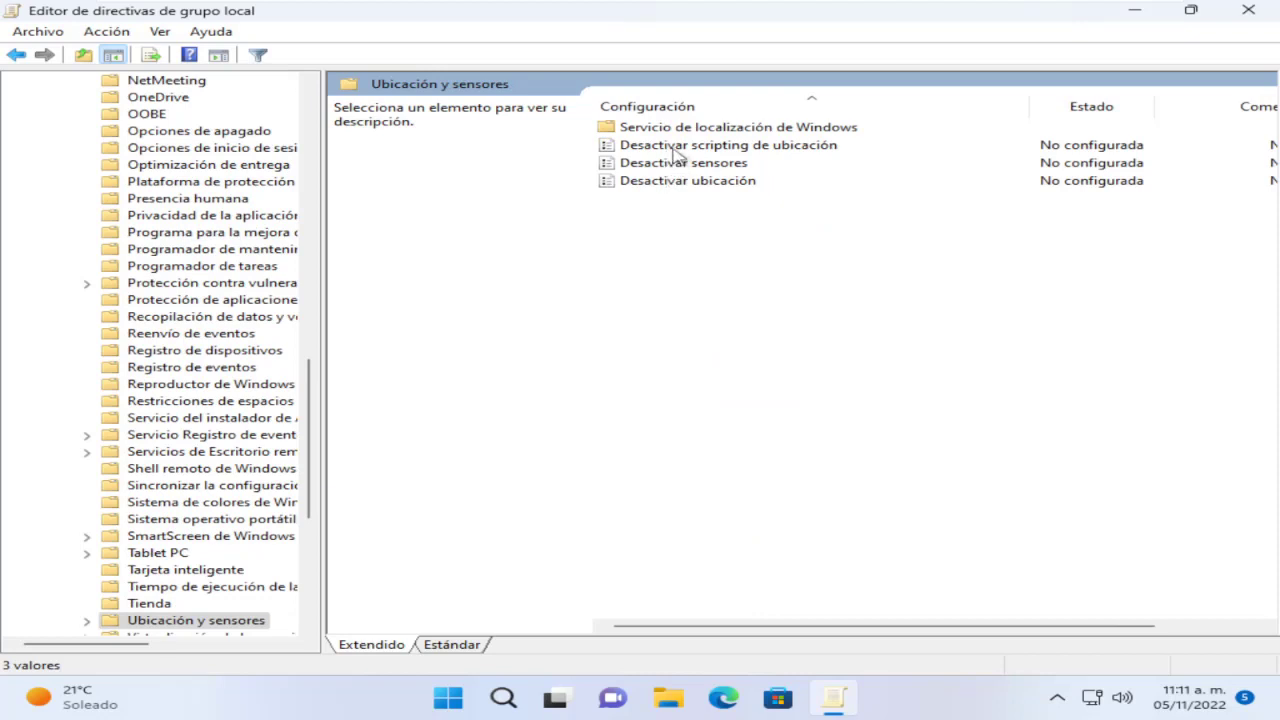
- Set the policy Desactivar scripting de ubicación to Deshabilitada and apply it
{"action": "double_click", "coordinate": [674, 147]}
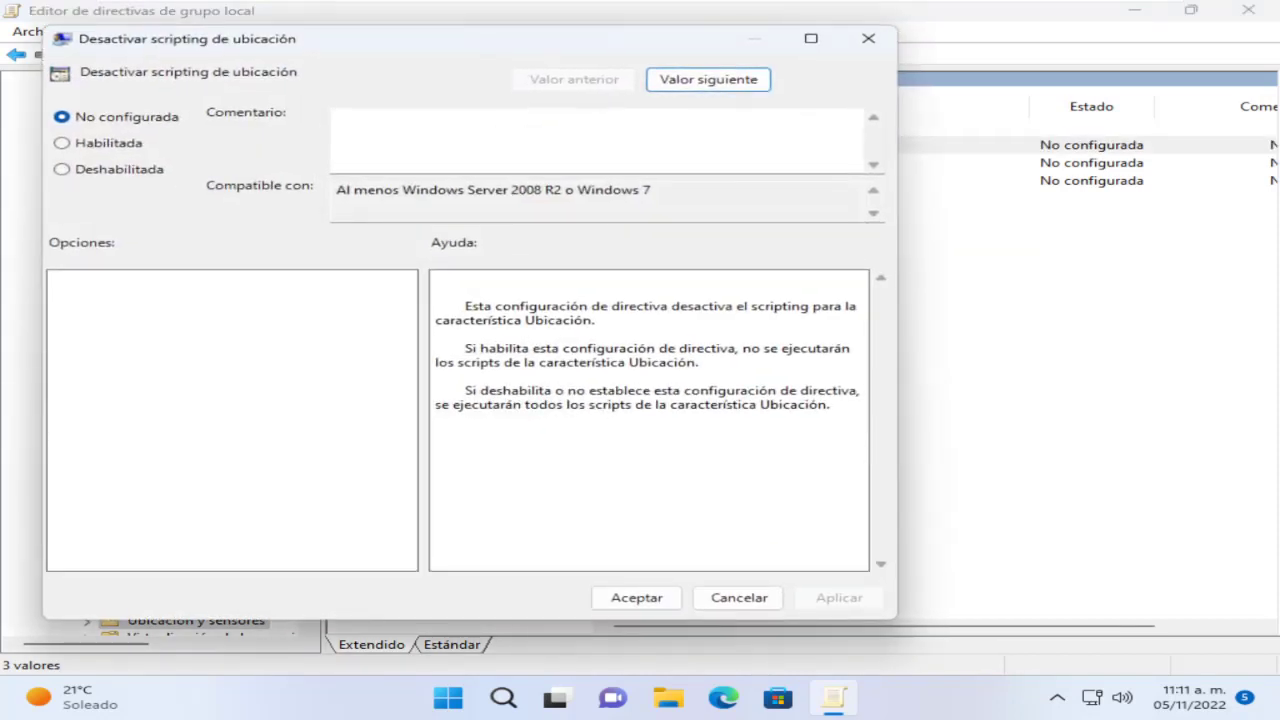
{"action": "left_click", "coordinate": [62, 170]}
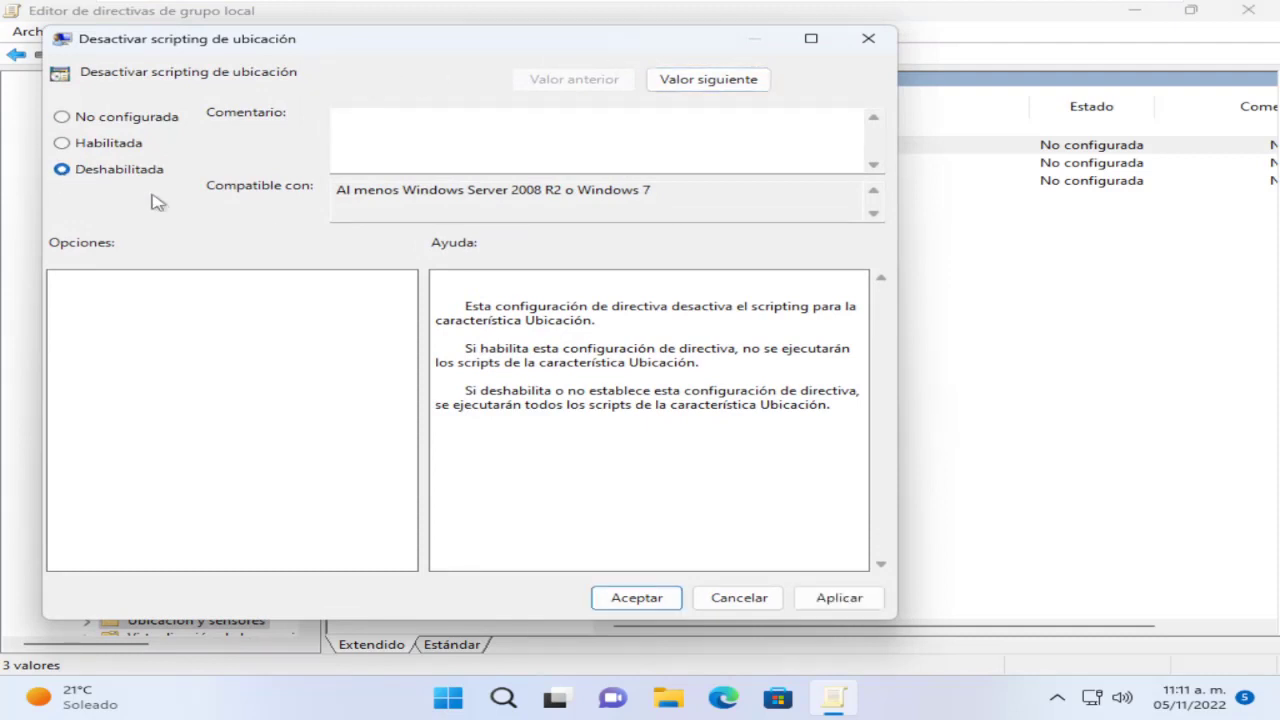
{"action": "left_click", "coordinate": [833, 598]}
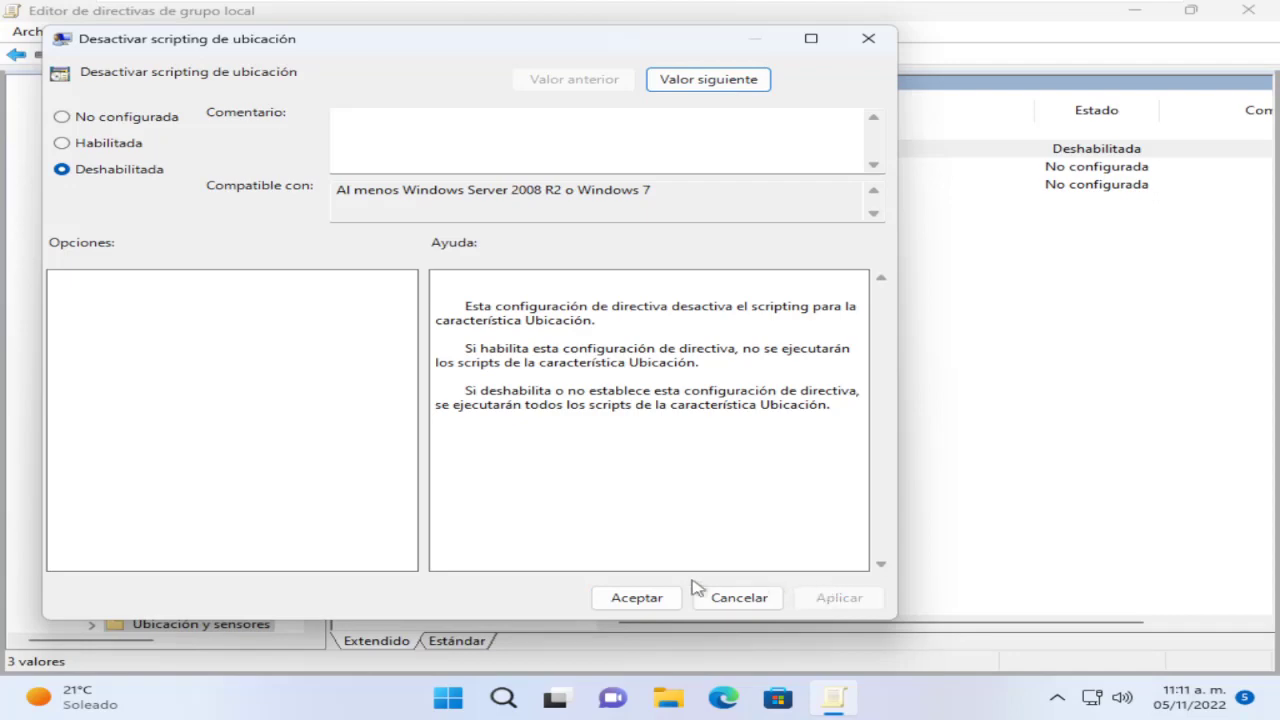
{"action": "left_click", "coordinate": [630, 597]}
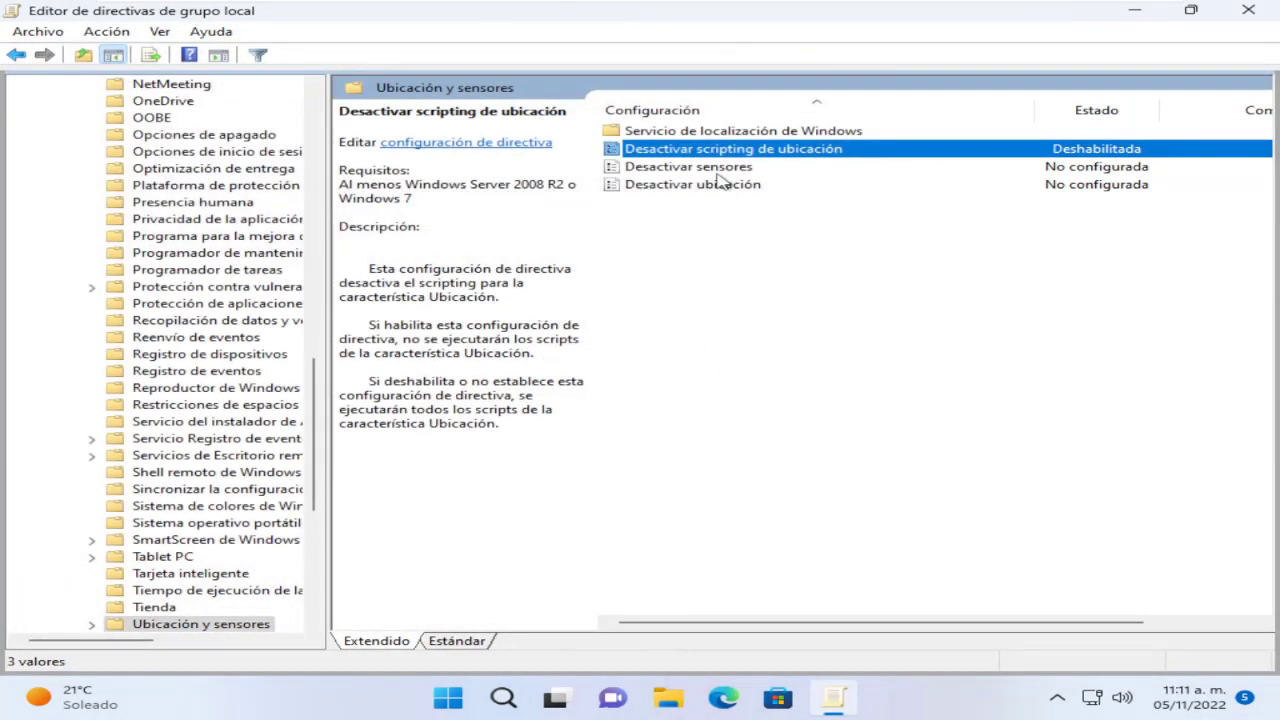
- Set the policy Desactivar sensores to Deshabilitada and apply it
{"action": "double_click", "coordinate": [716, 170]}
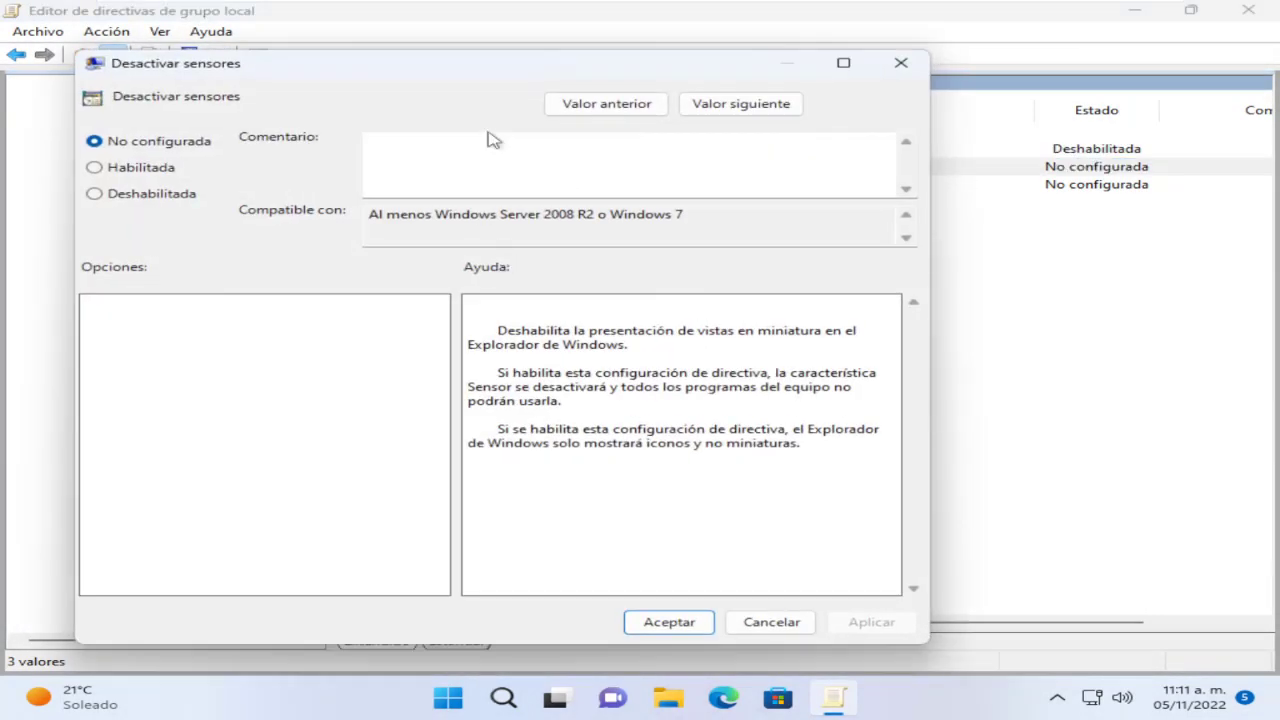
{"action": "left_click", "coordinate": [150, 200]}
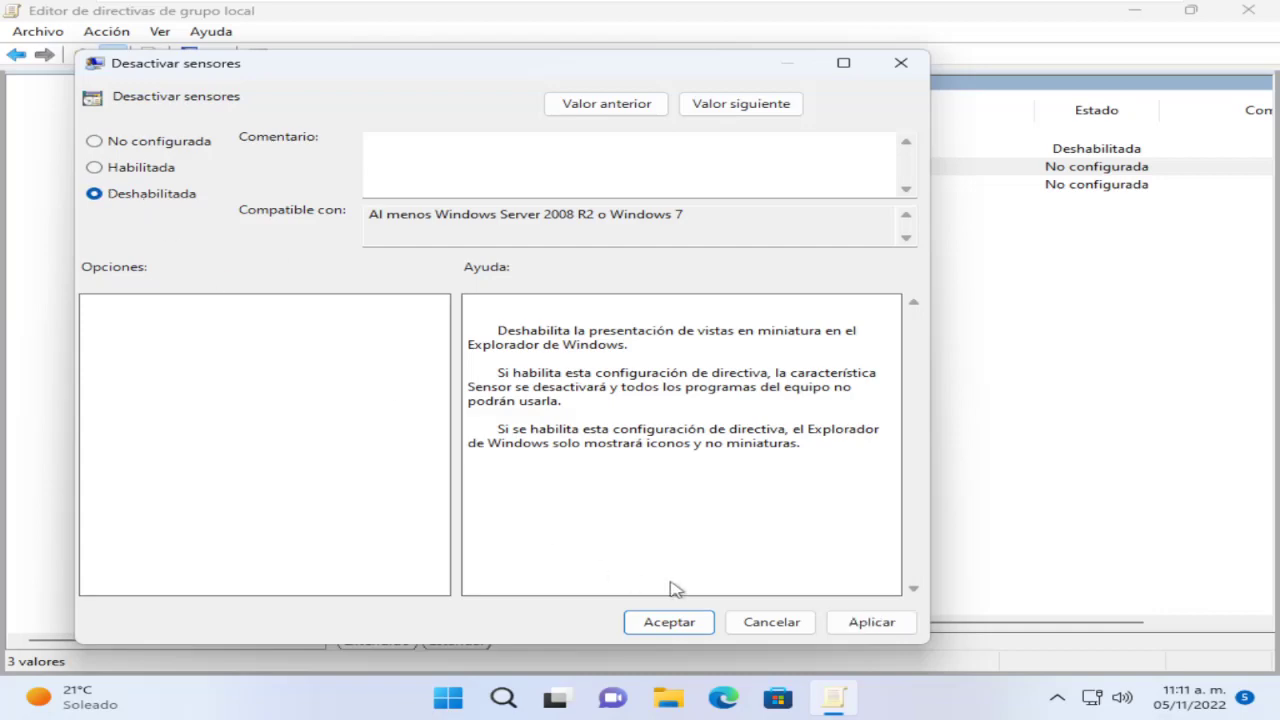
{"action": "left_click", "coordinate": [866, 630]}
{"action": "left_click", "coordinate": [664, 625]}
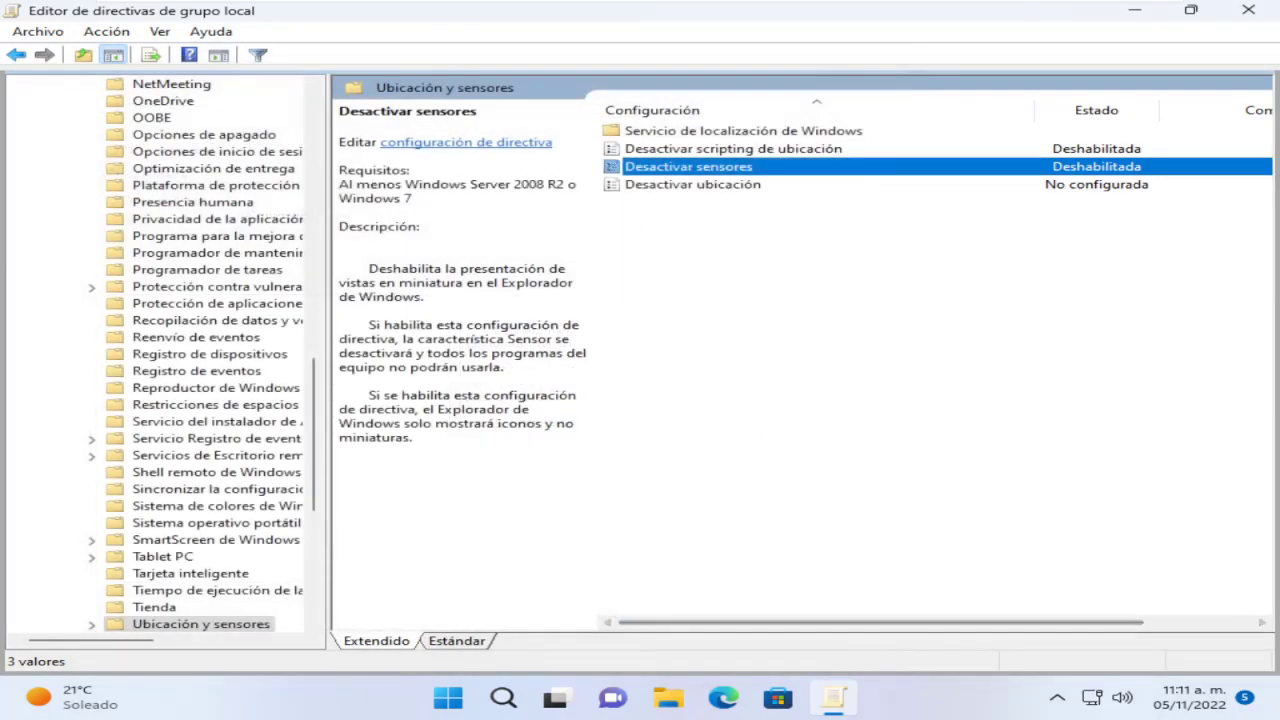
- Set the policy Desactivar ubicación to Deshabilitada and apply it
{"action": "double_click", "coordinate": [660, 188]}
{"action": "left_click", "coordinate": [132, 218]}
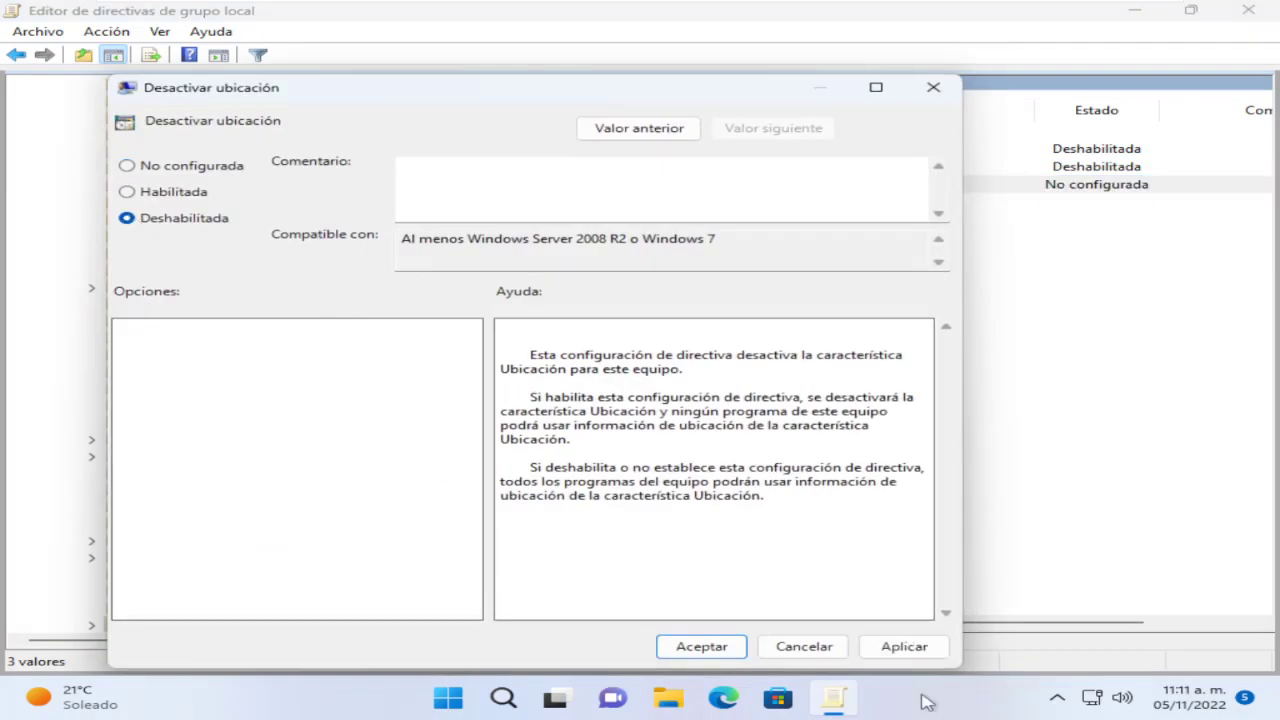
{"action": "left_click", "coordinate": [872, 648]}
{"action": "left_click", "coordinate": [692, 650]}
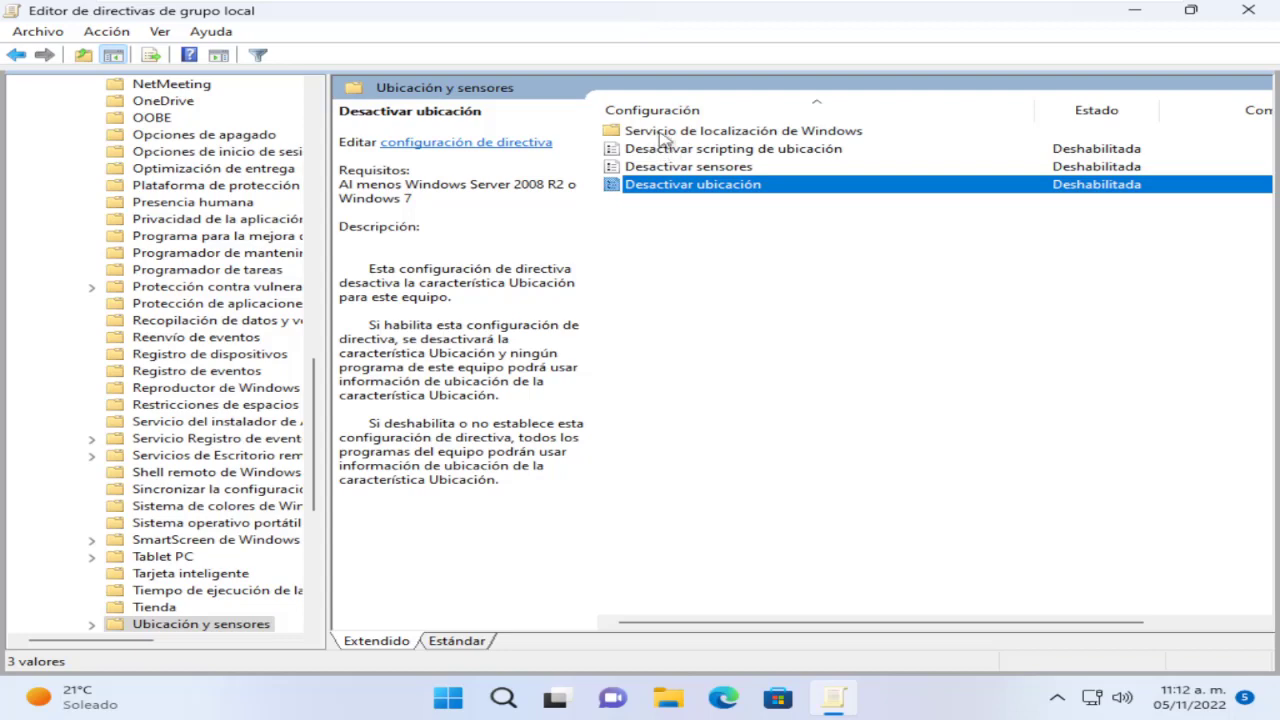
- In the Servicio de localización de Windows folder, set Desactivar el Servicio de localización de Windows to Deshabilitada, and close the policy editor
{"action": "double_click", "coordinate": [750, 140]}
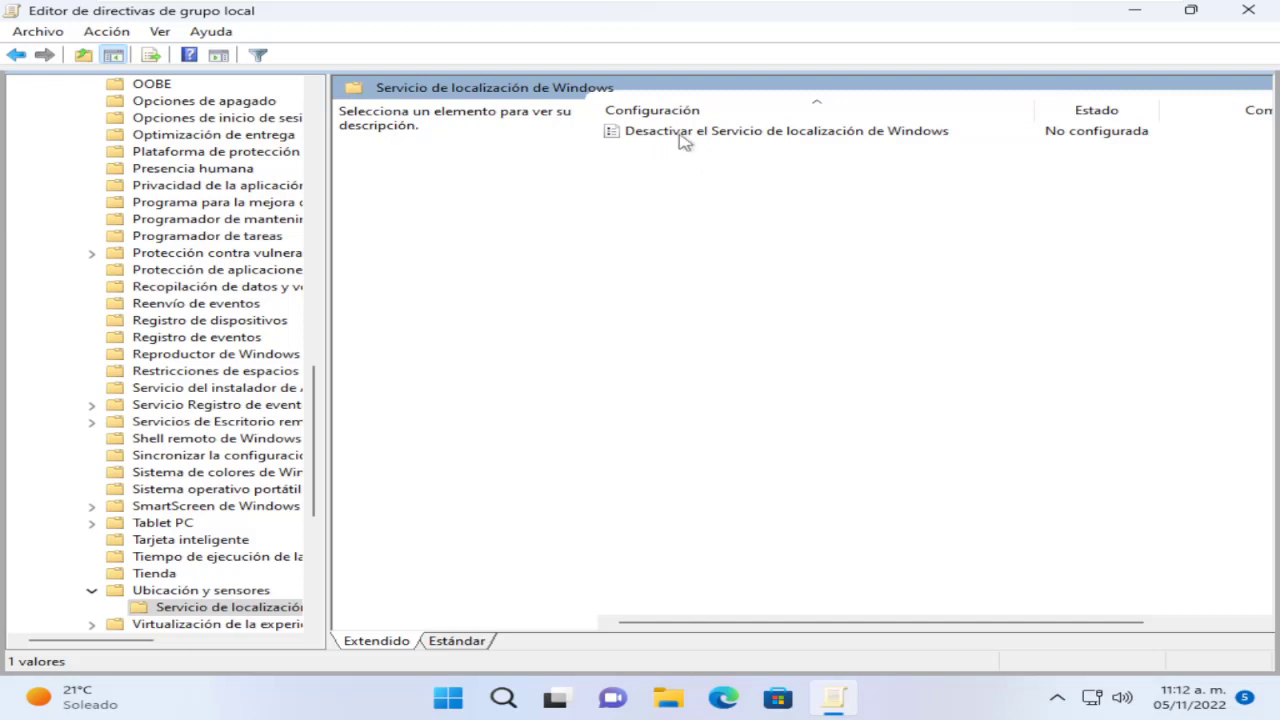
{"action": "double_click", "coordinate": [810, 145]}
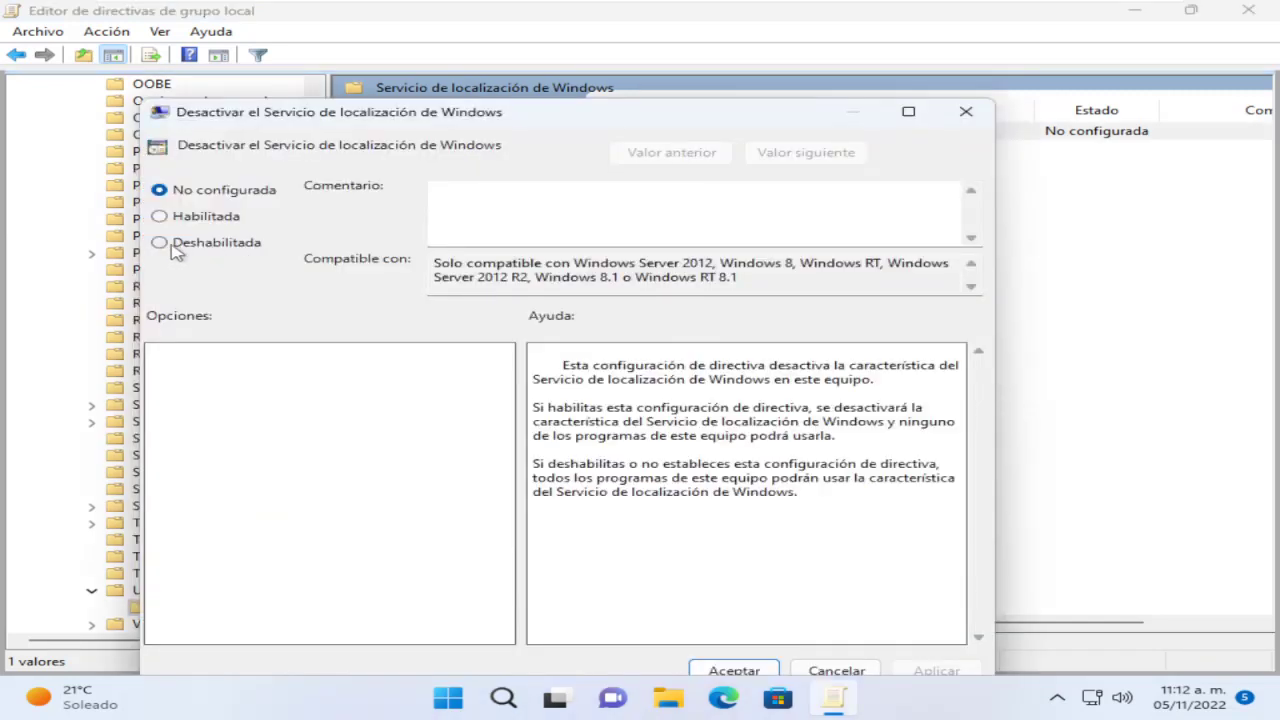
{"action": "left_click", "coordinate": [168, 246]}
{"action": "left_click_drag", "start_coordinate": [586, 114], "coordinate": [560, 5]}
{"action": "left_click", "coordinate": [1215, 655]}
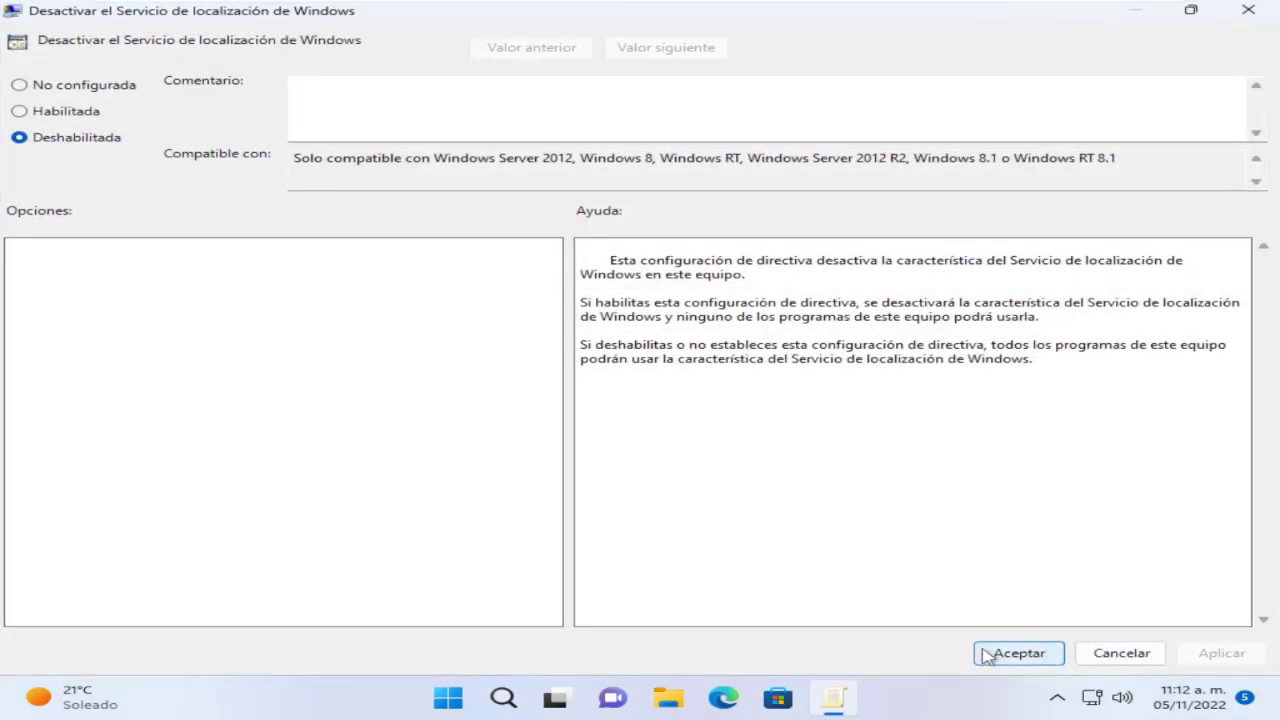
{"action": "left_click", "coordinate": [986, 654]}
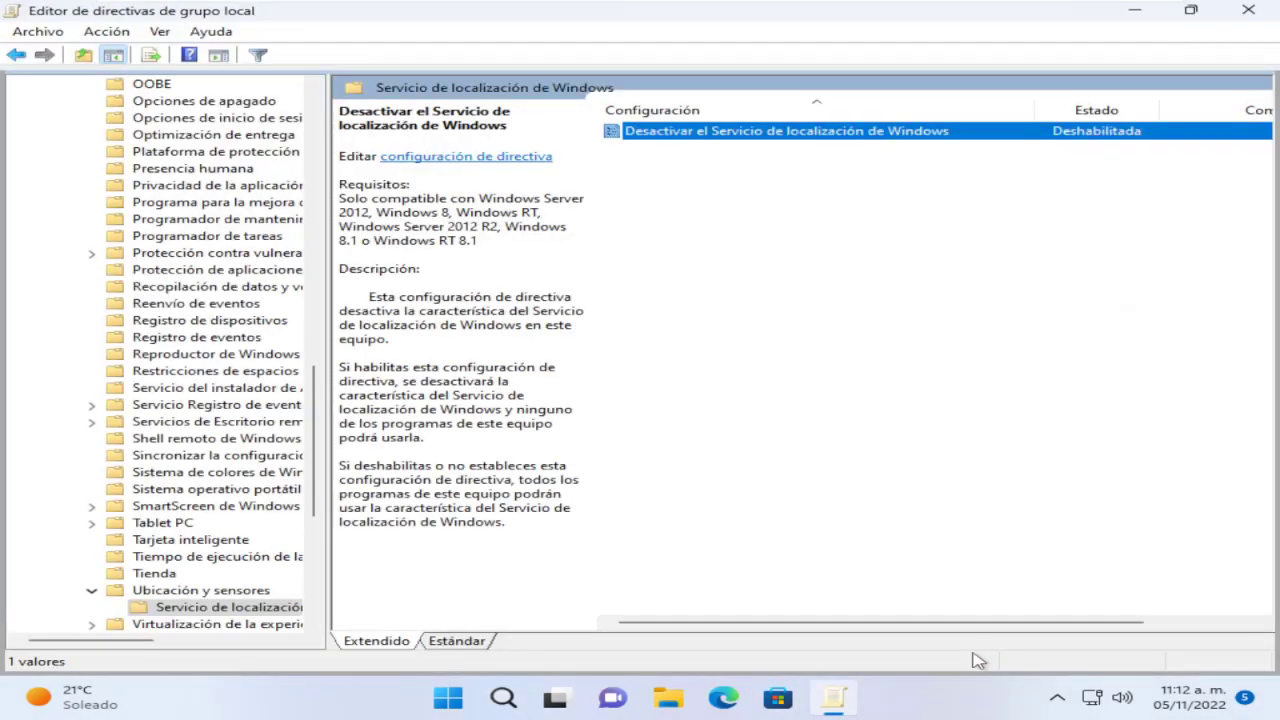
{"action": "left_click", "coordinate": [1248, 10]}
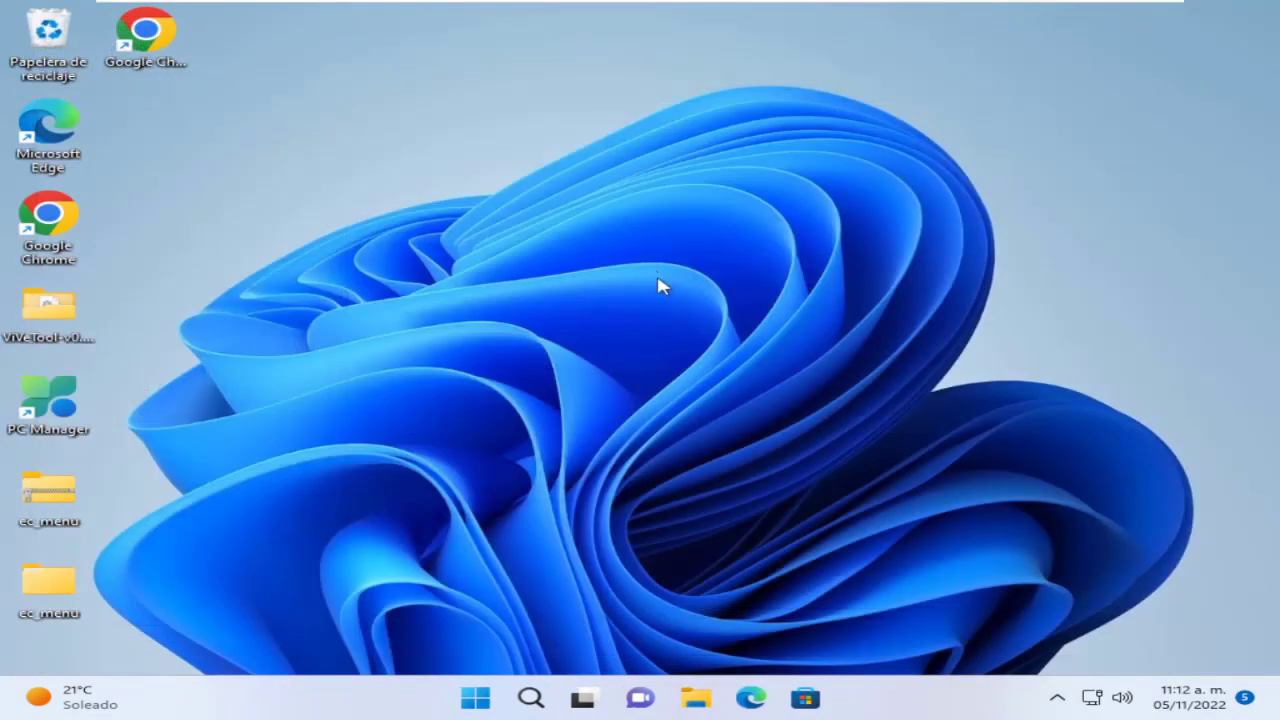